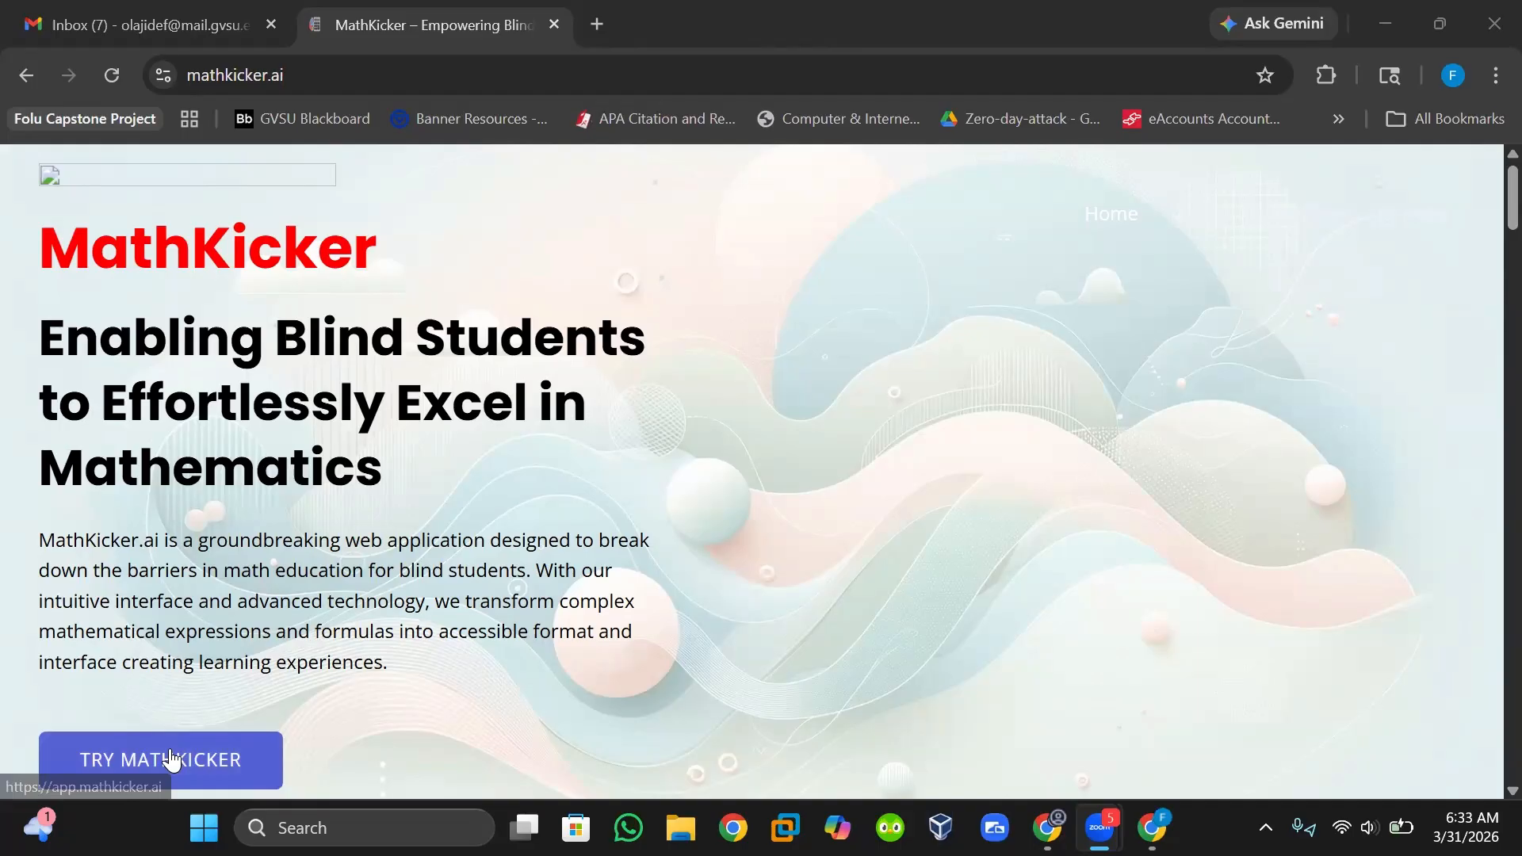
Open the MathKicker app and submit your e-mail address on the Login/Register form to receive a sign-in link.
left_click(172, 759)
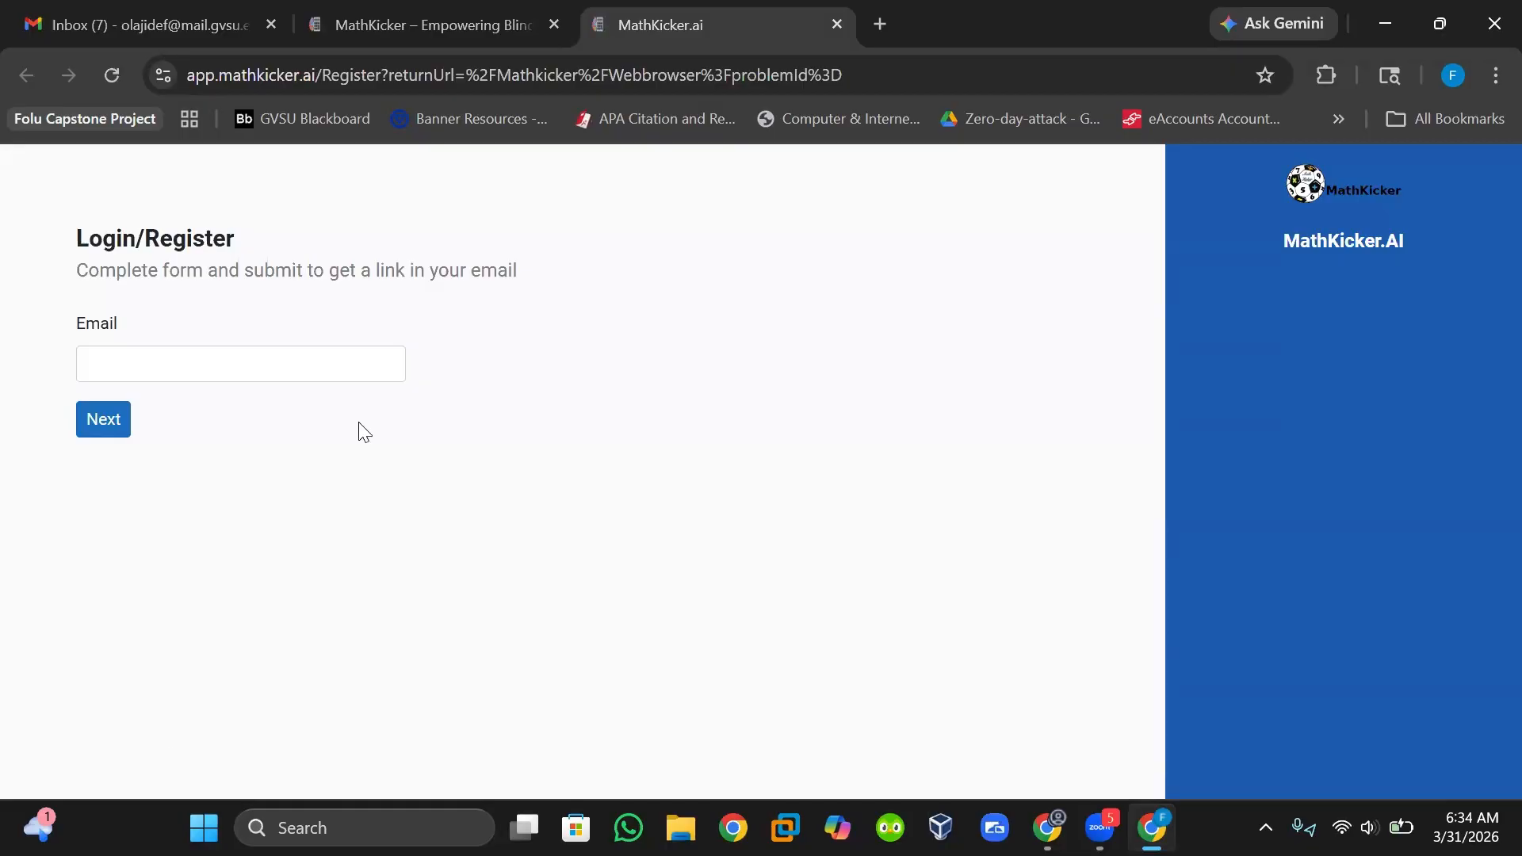
left_click(399, 373)
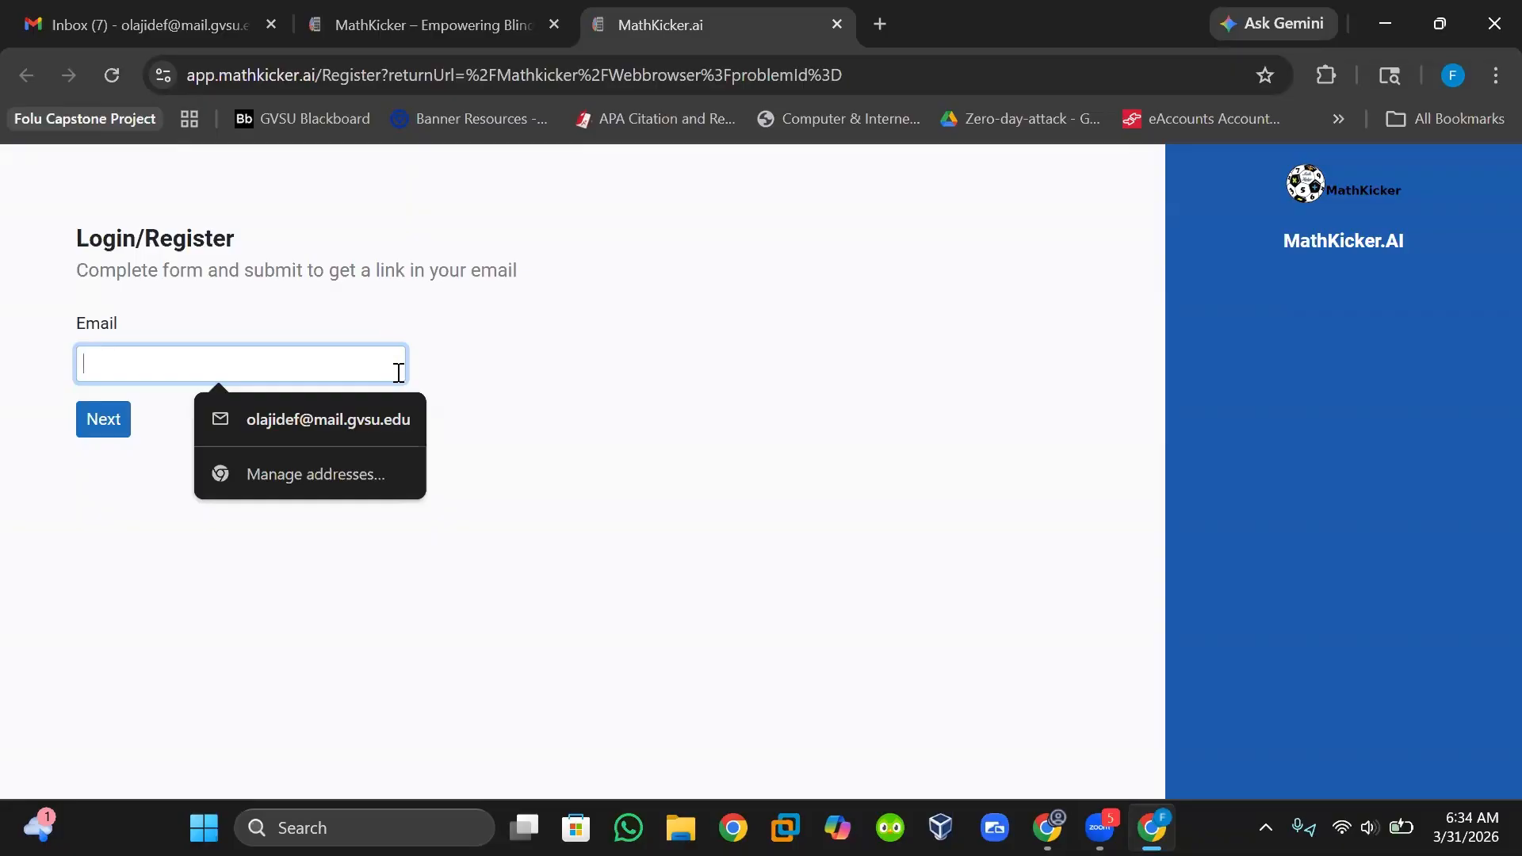
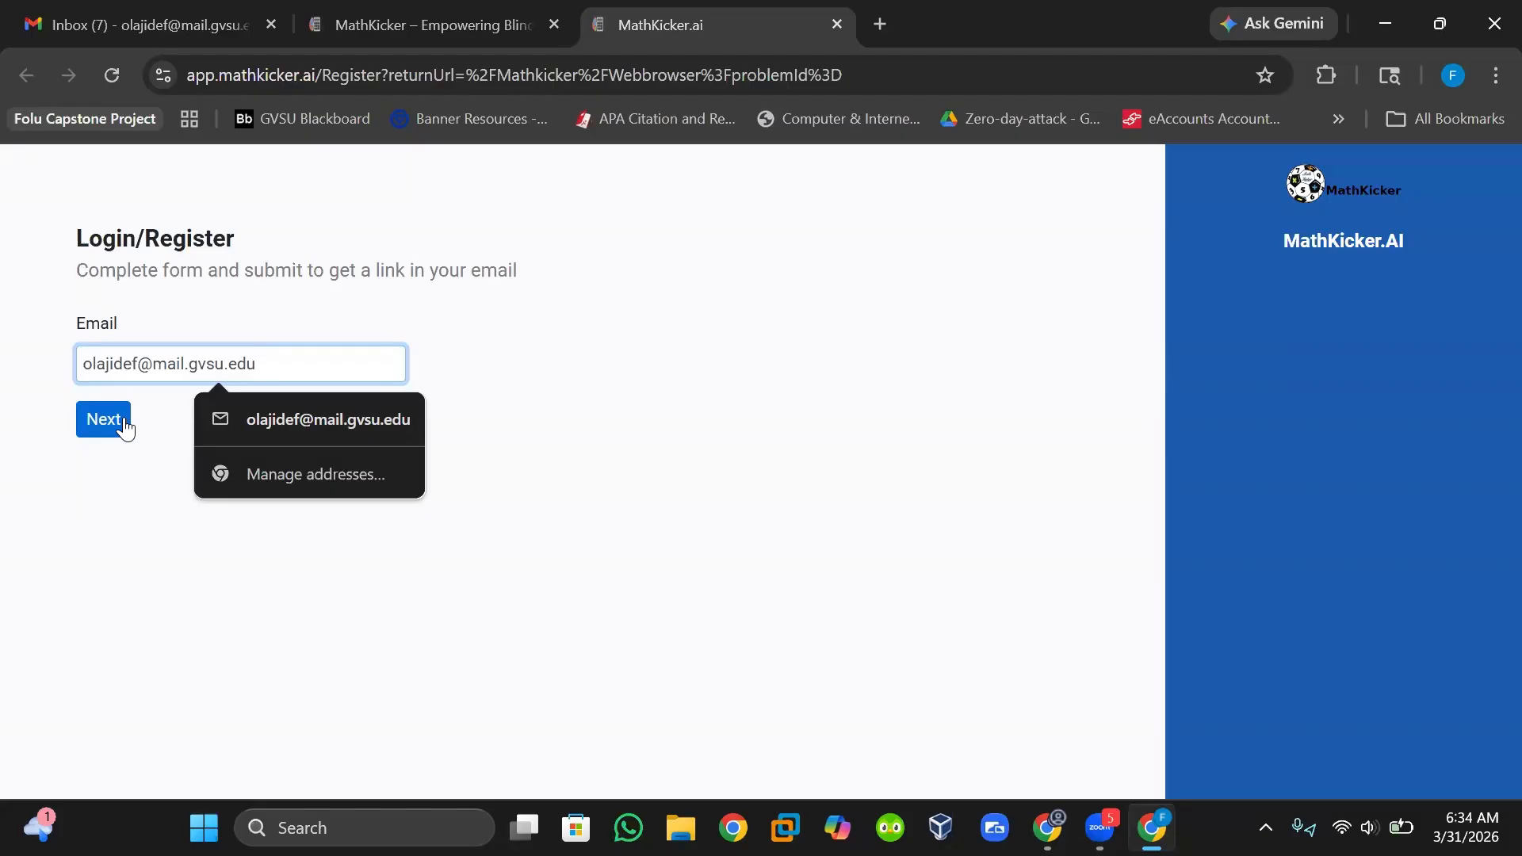
left_click(124, 427)
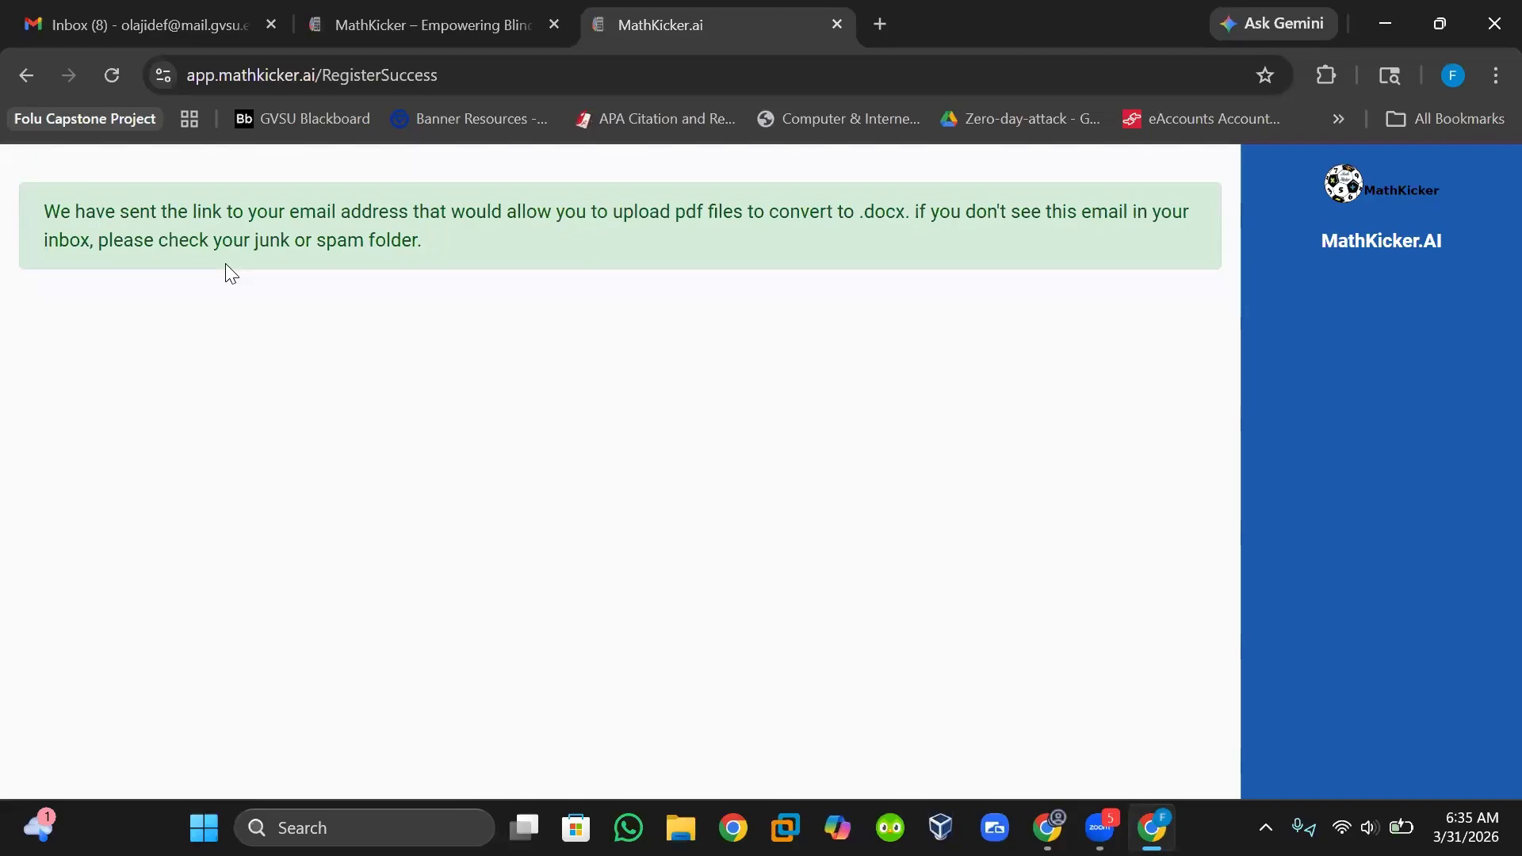
Open the MathKicker.ai conversion e-mail in the inbox and follow its link to the editor.
left_click(229, 20)
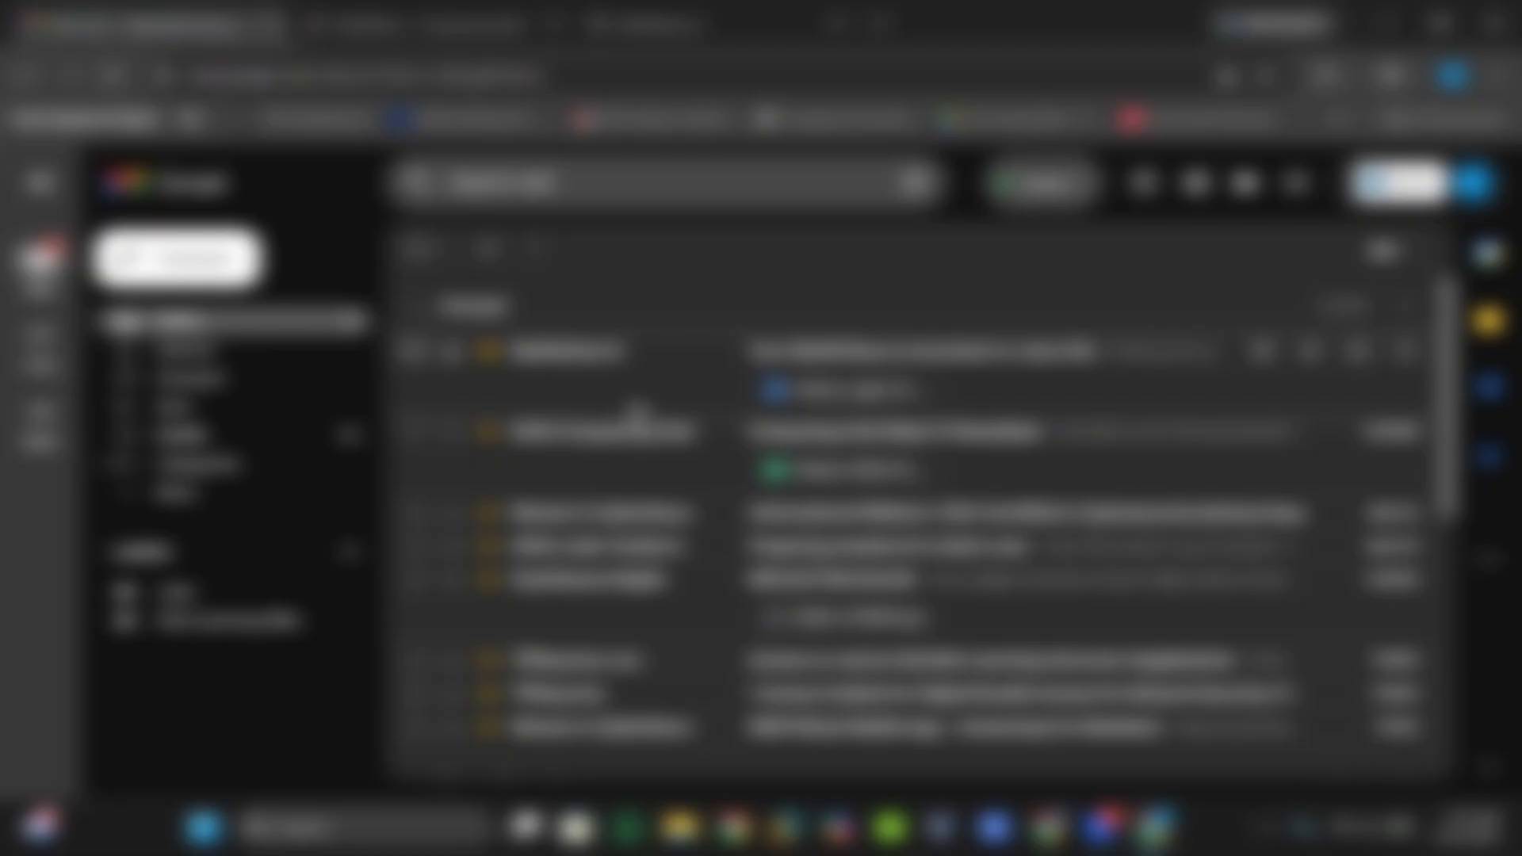
left_click(635, 428)
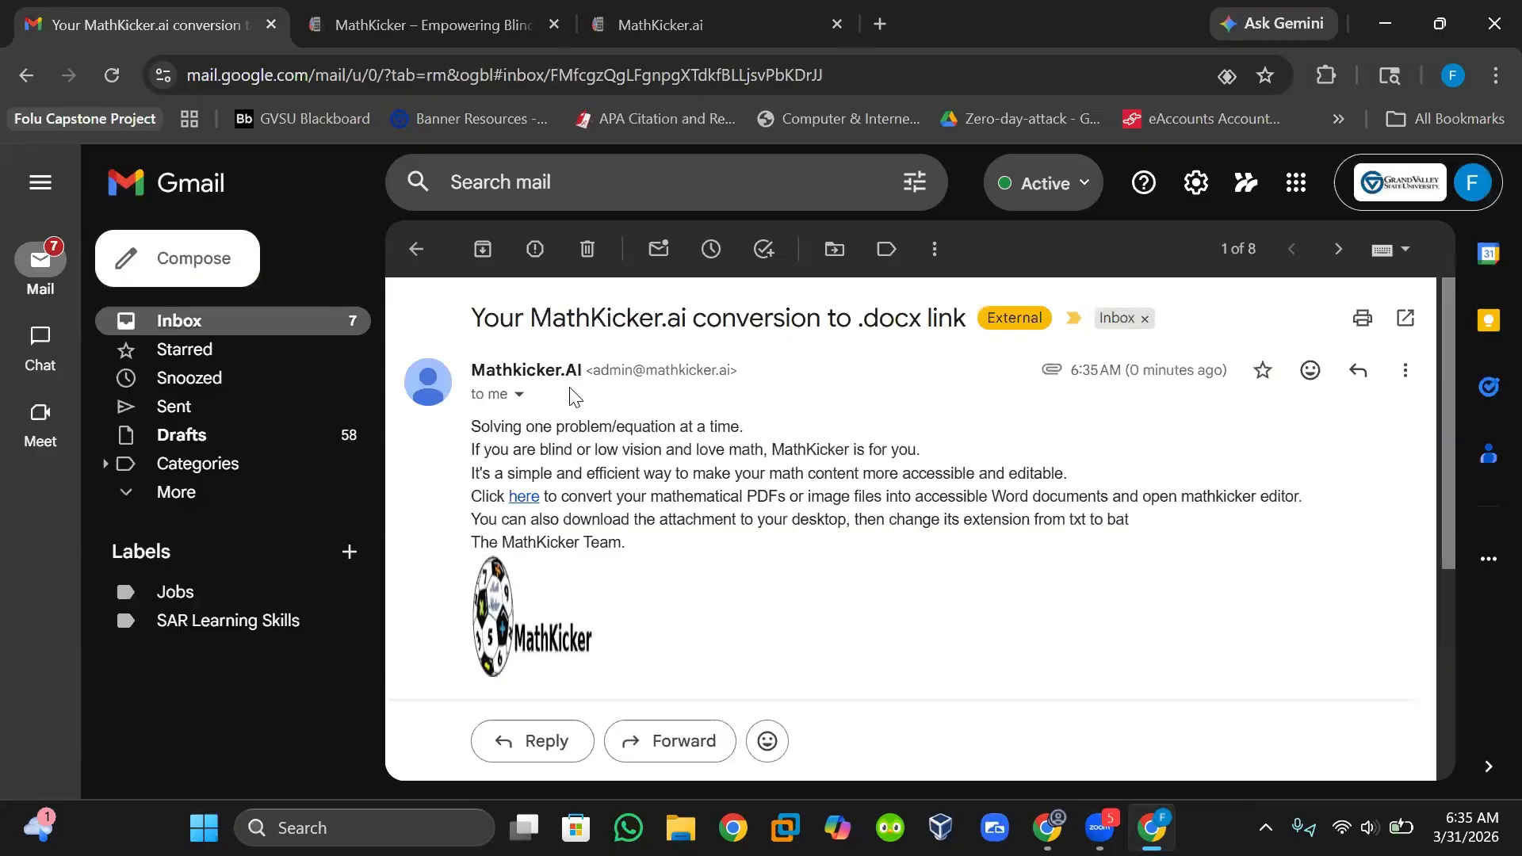
left_click(517, 506)
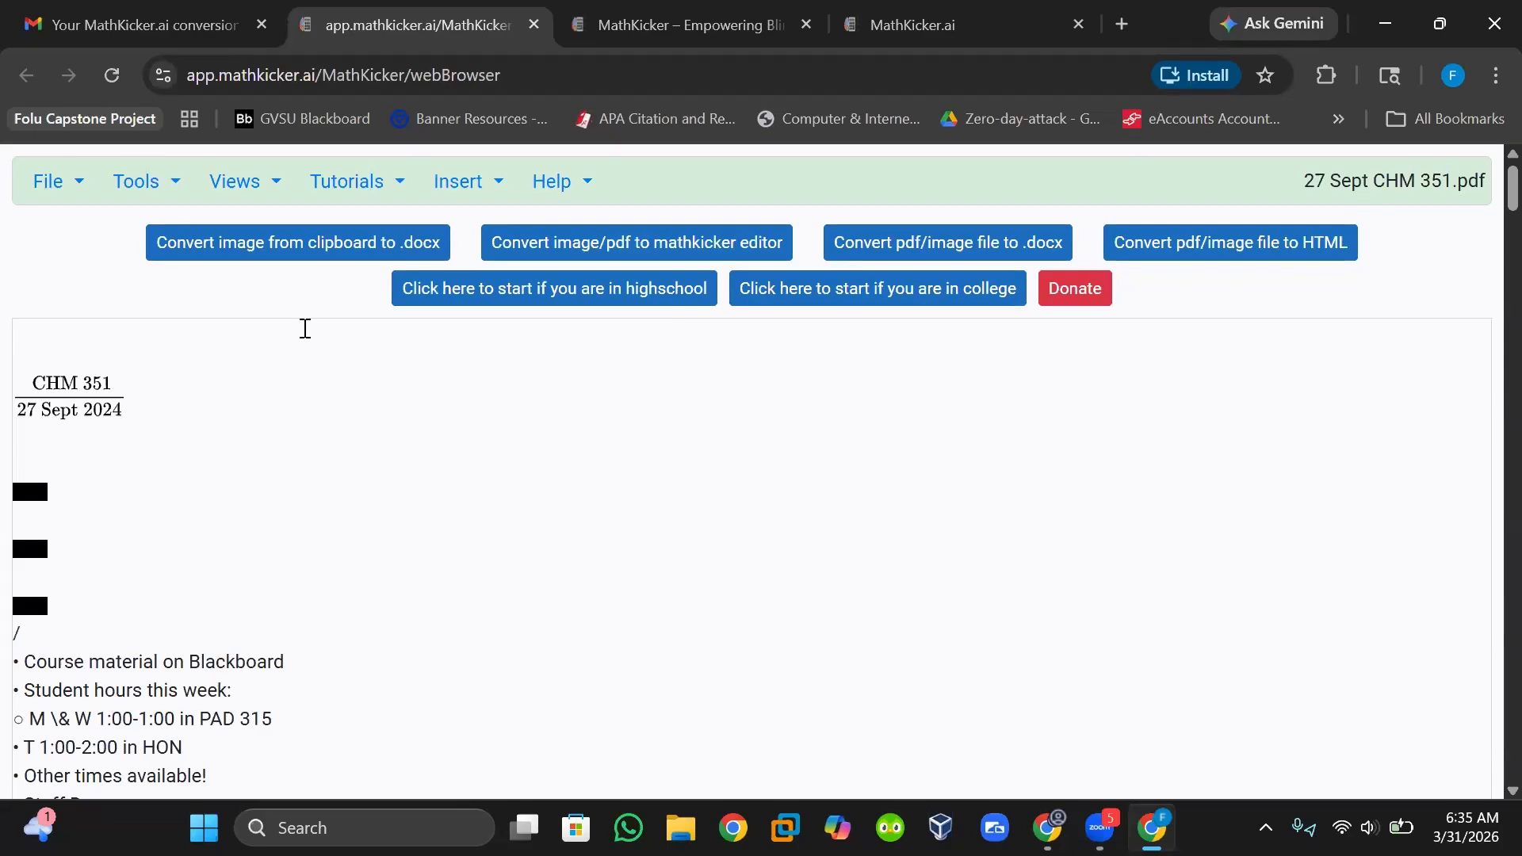
Start converting a PDF to .docx and choose the file 27 Sept CHM 351.pdf from your folders.
left_click(941, 254)
left_click(384, 459)
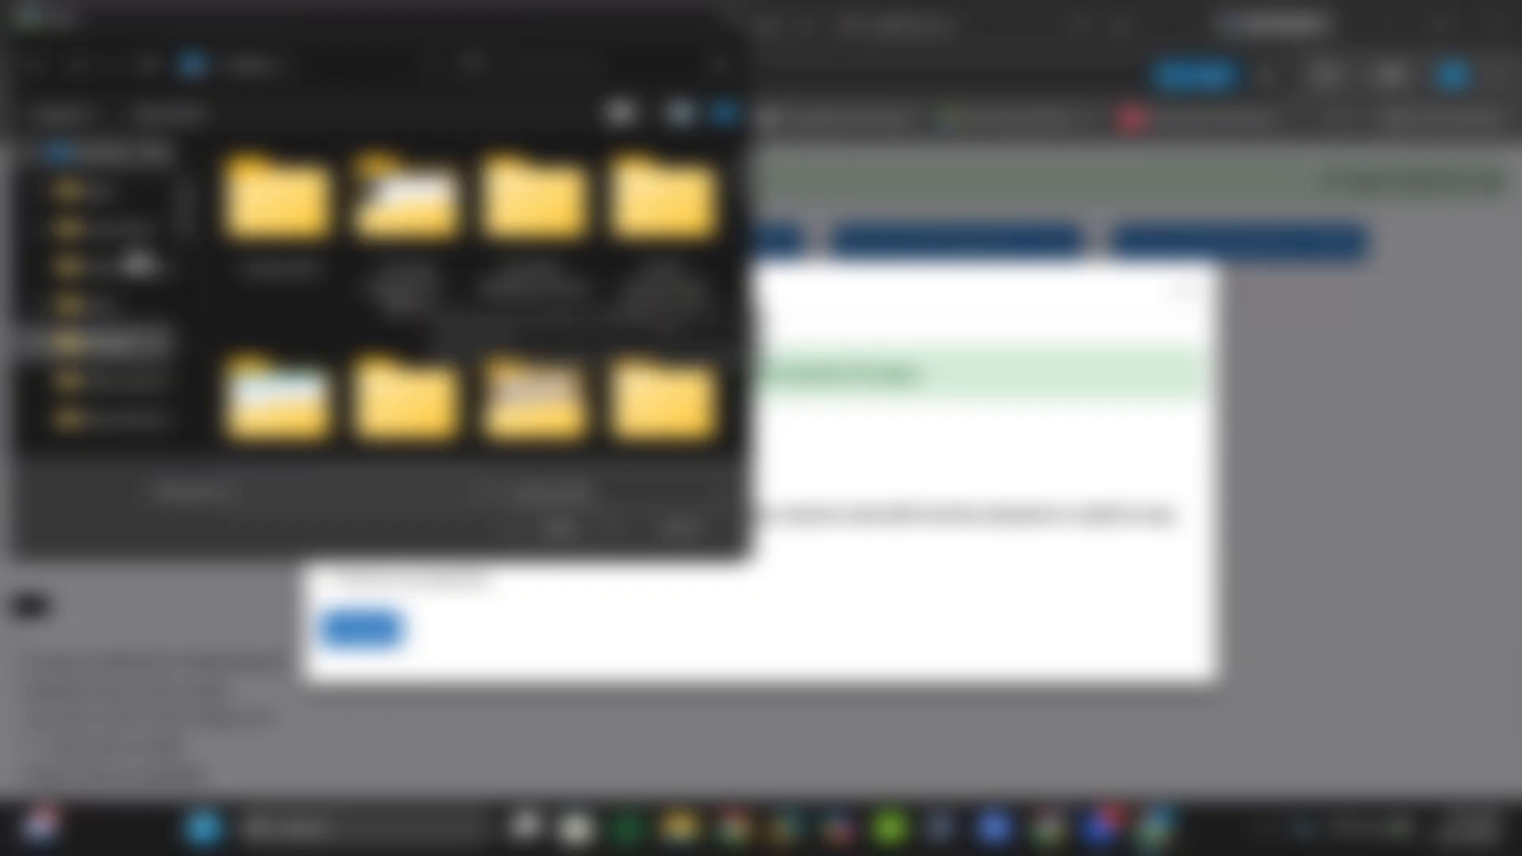
scroll(137, 270, "up", 3)
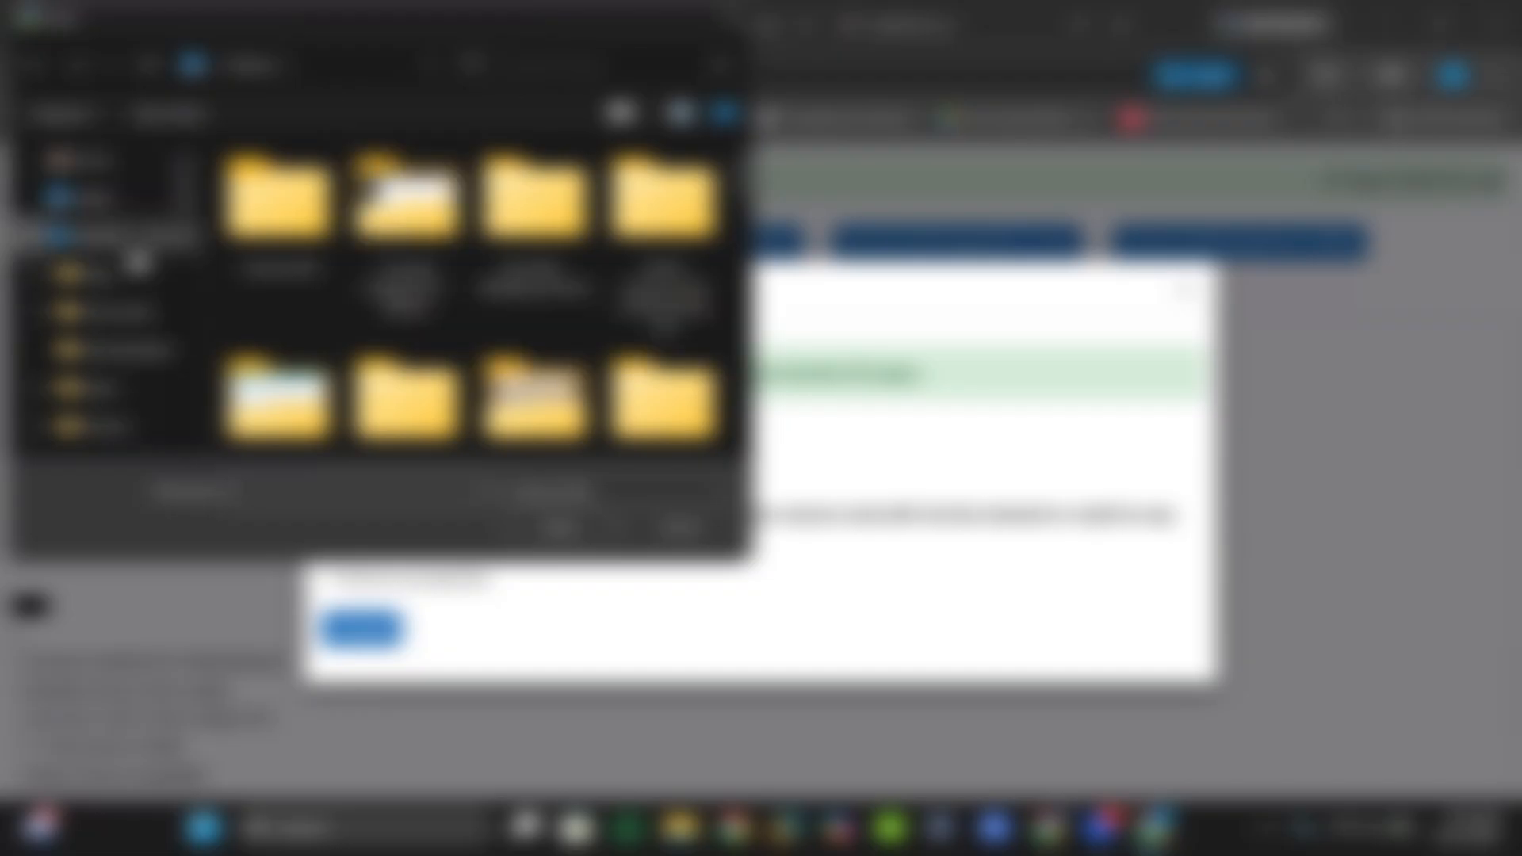
scroll(136, 292, "down", 3)
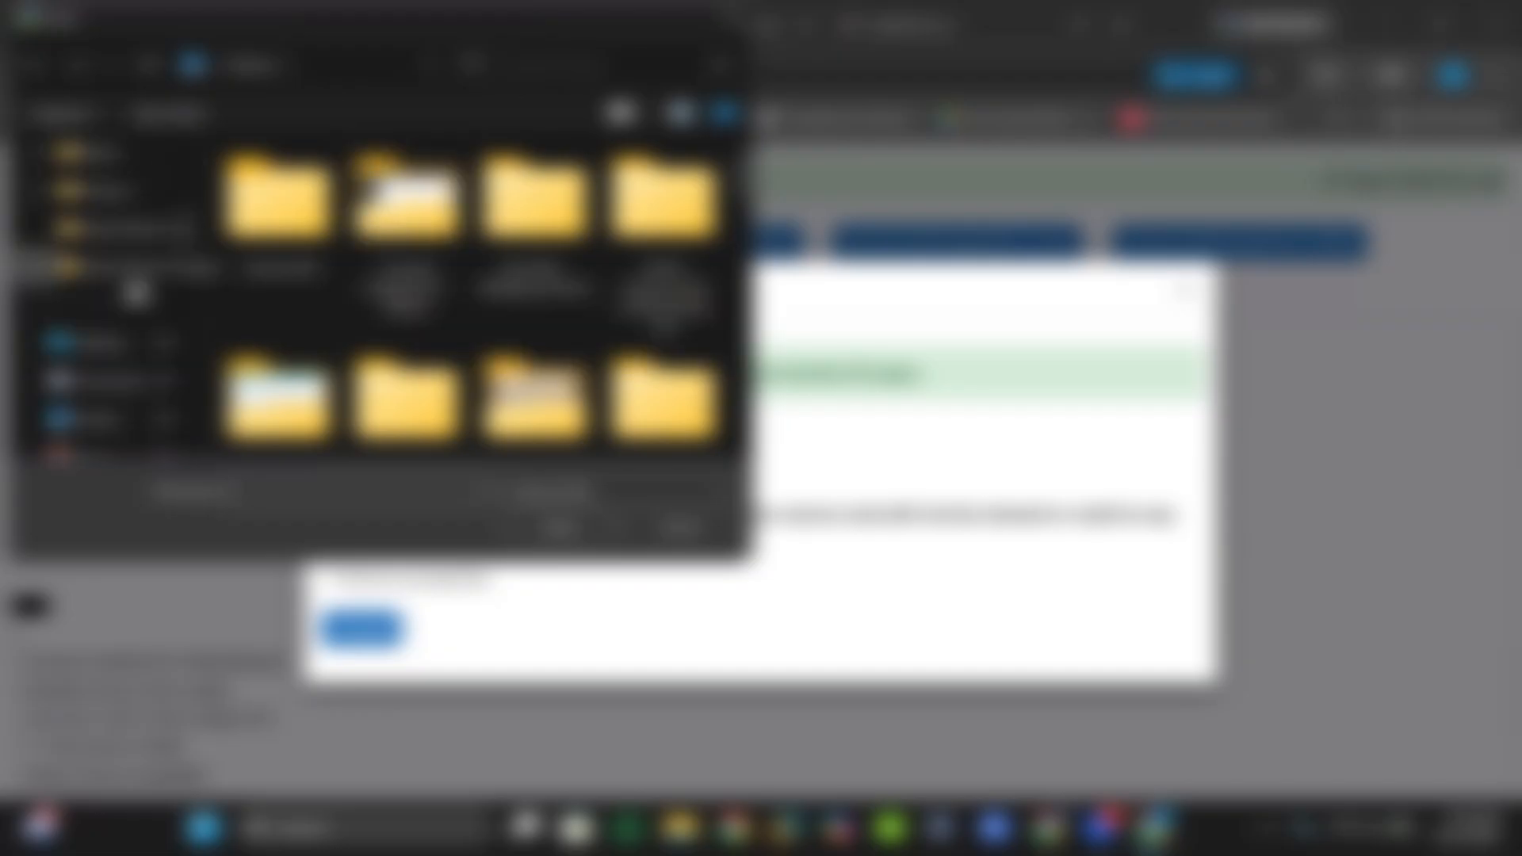
scroll(119, 285, "up", 3)
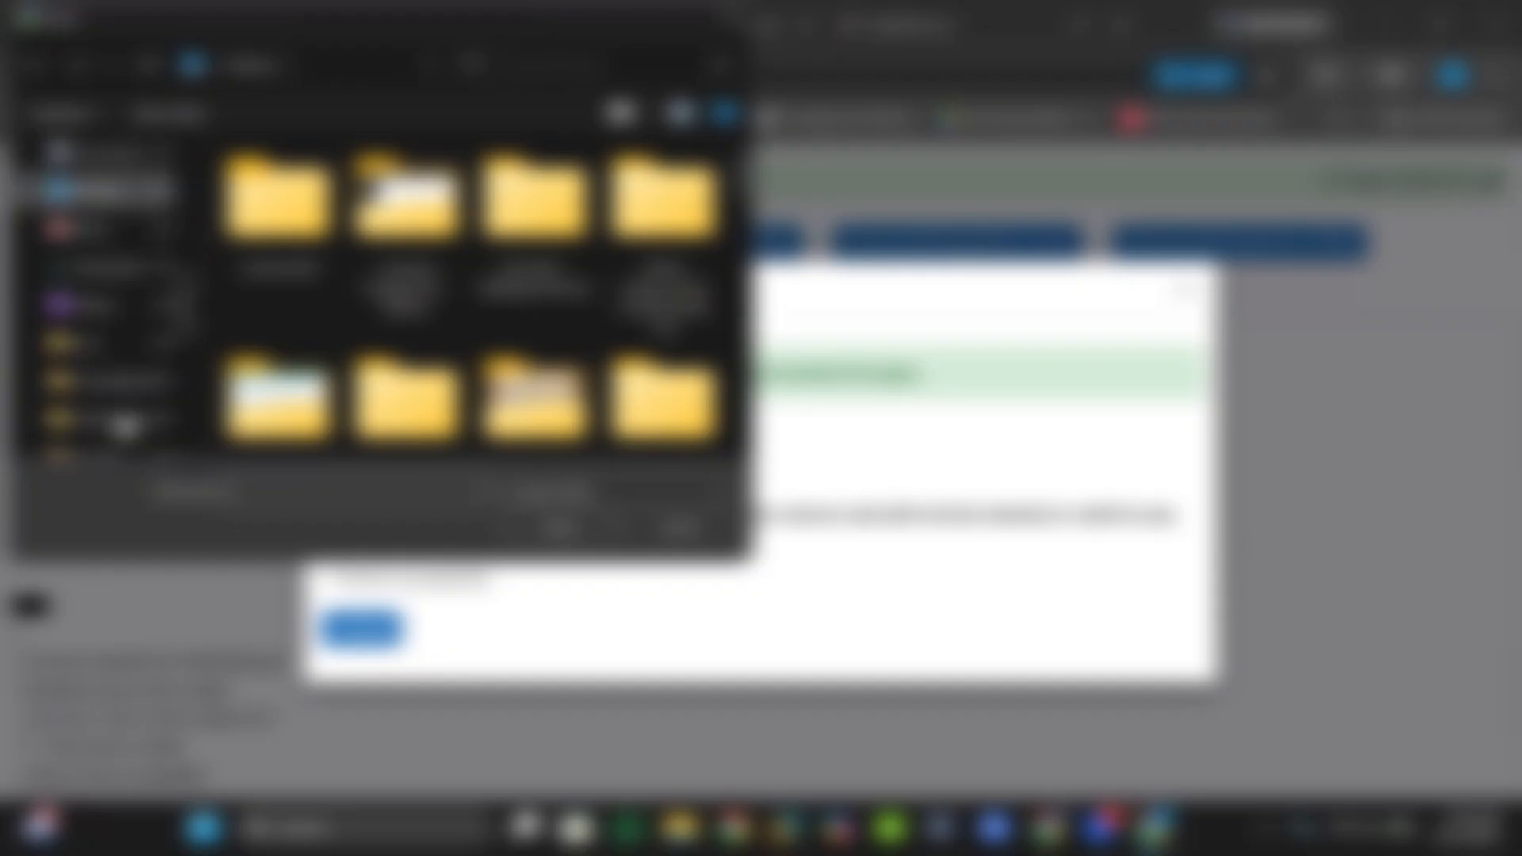
left_click(119, 270)
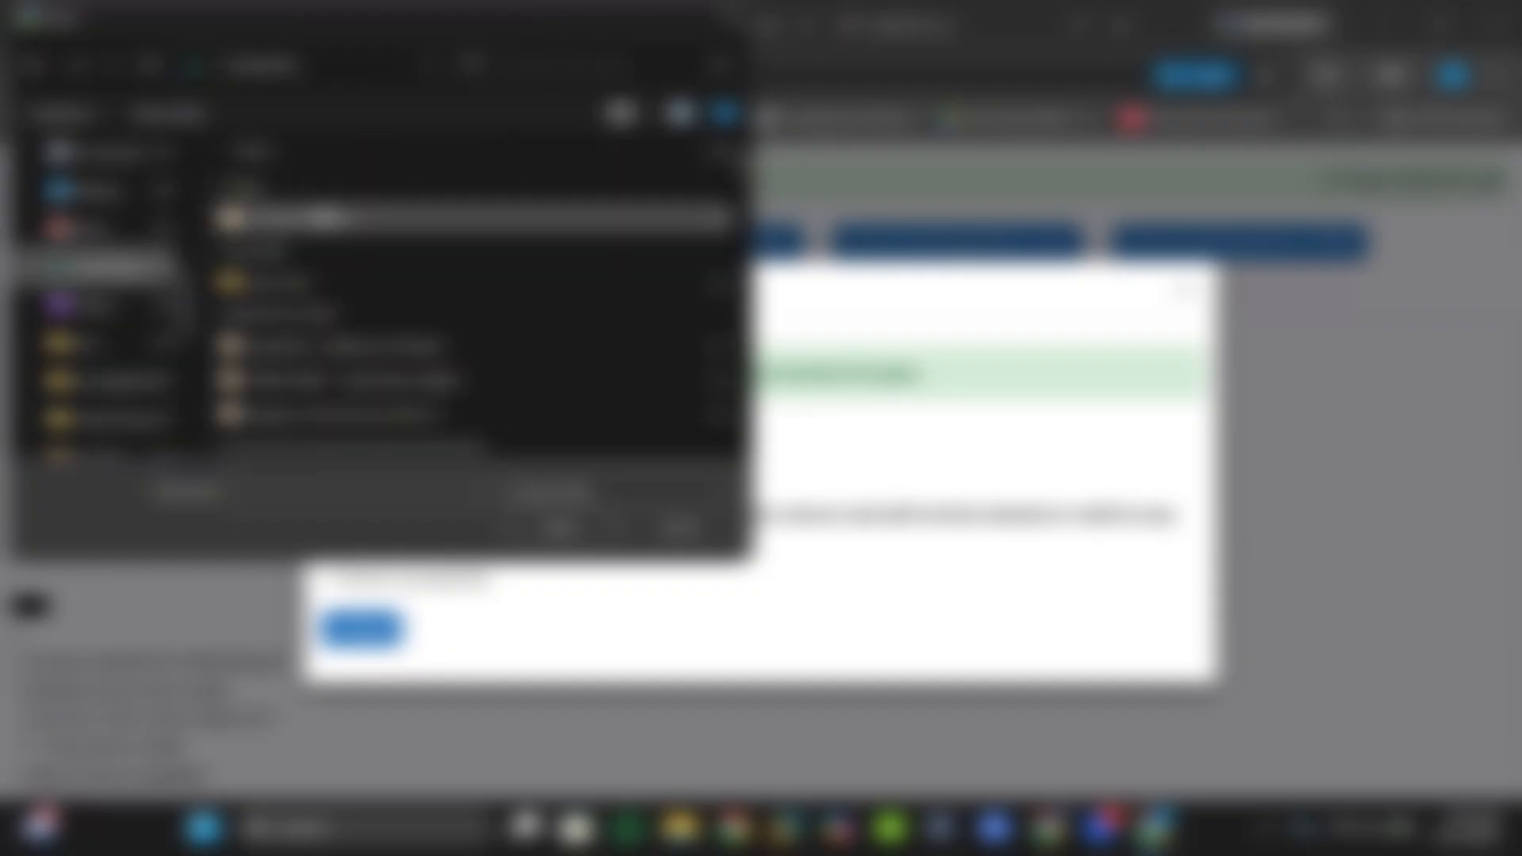
left_click(329, 220)
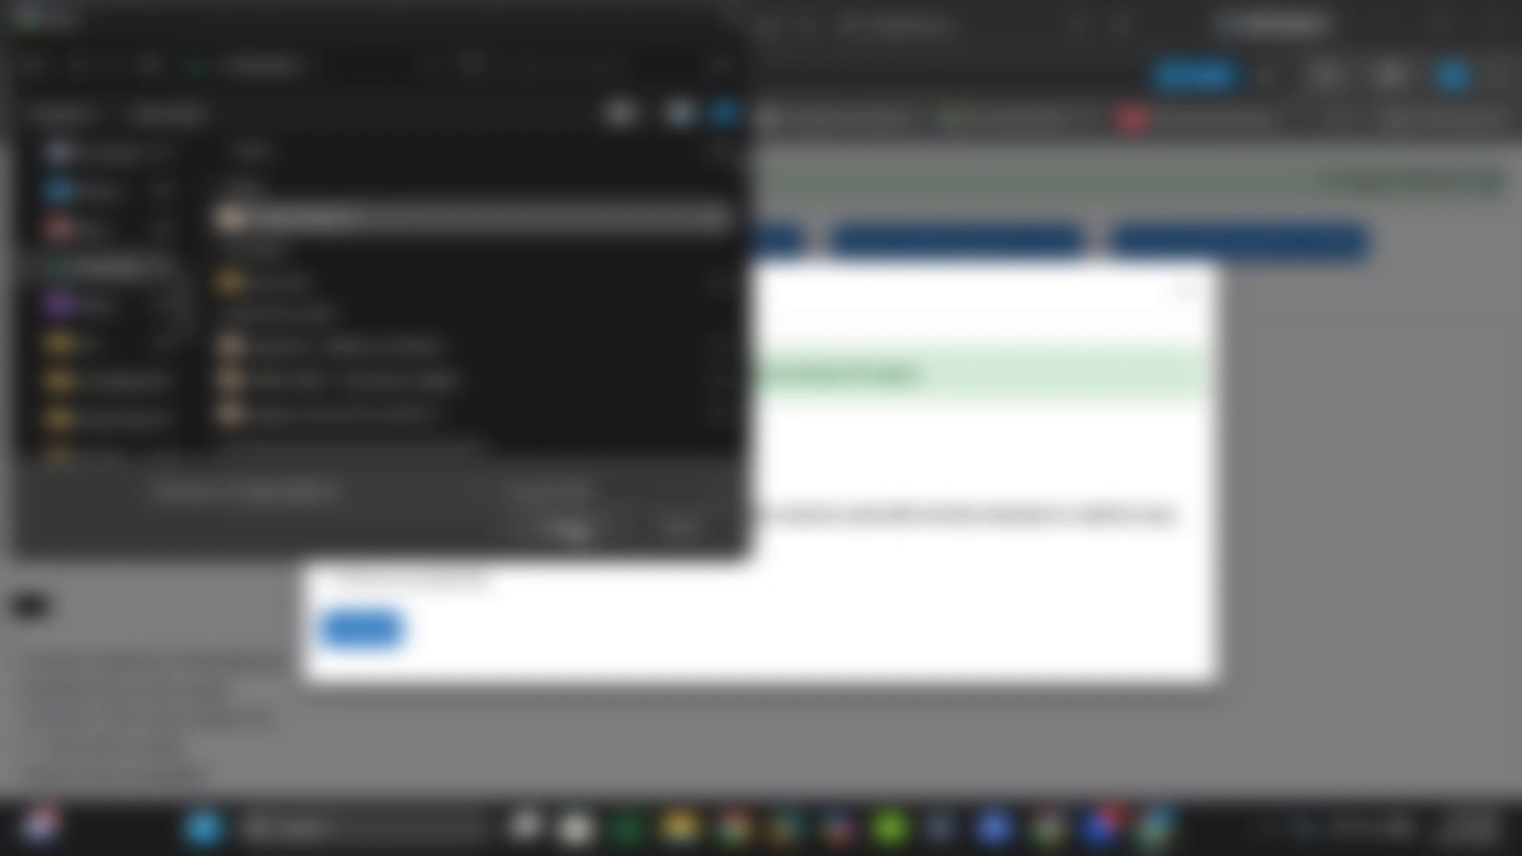
left_click(572, 529)
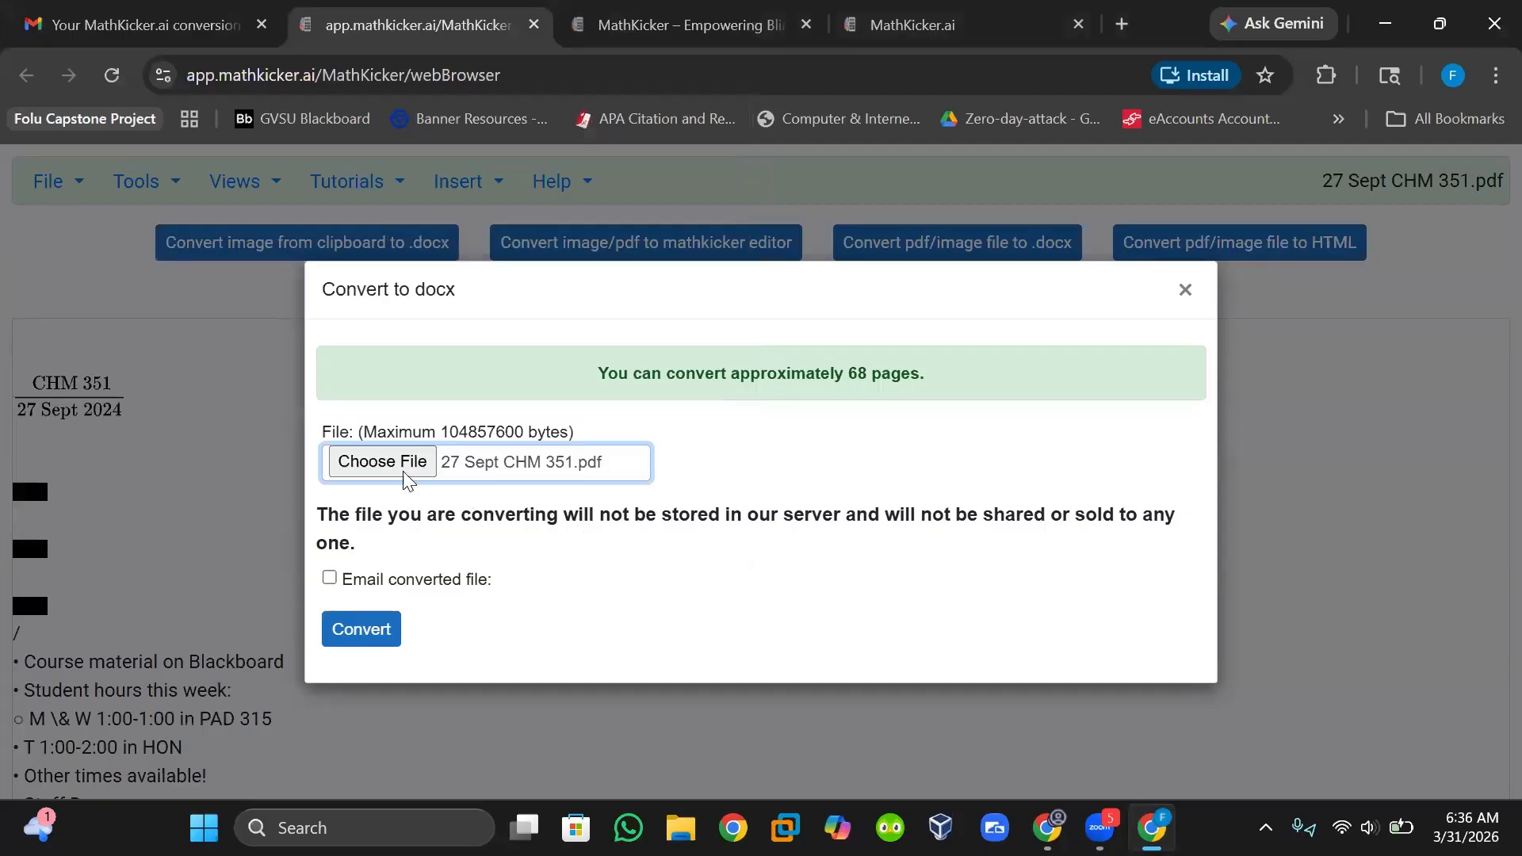
Leave e-mail delivery of the converted file off and convert the PDF to .docx.
left_click(330, 579)
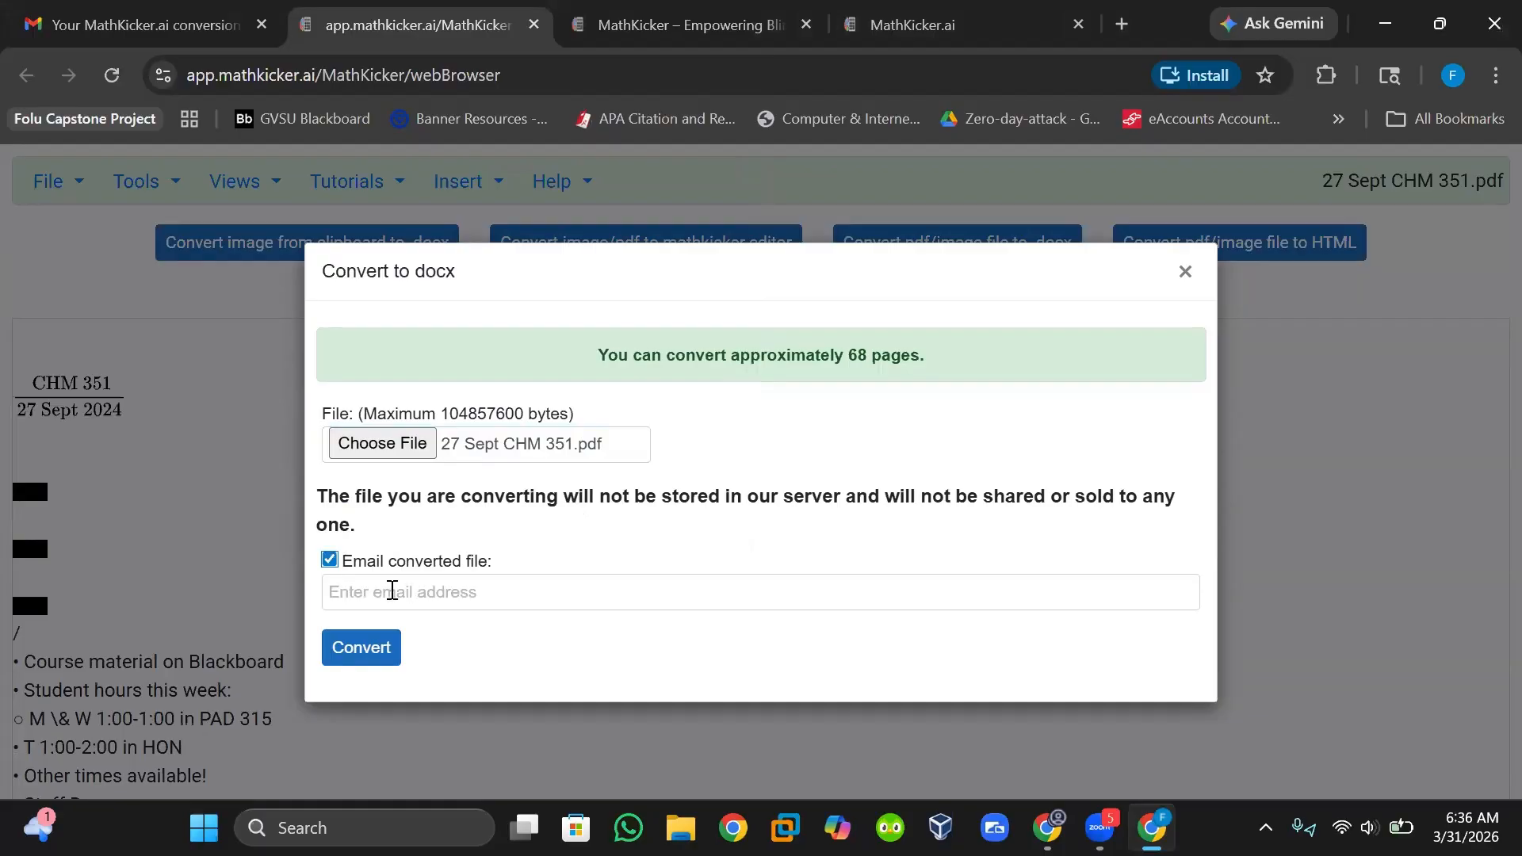
left_click(330, 561)
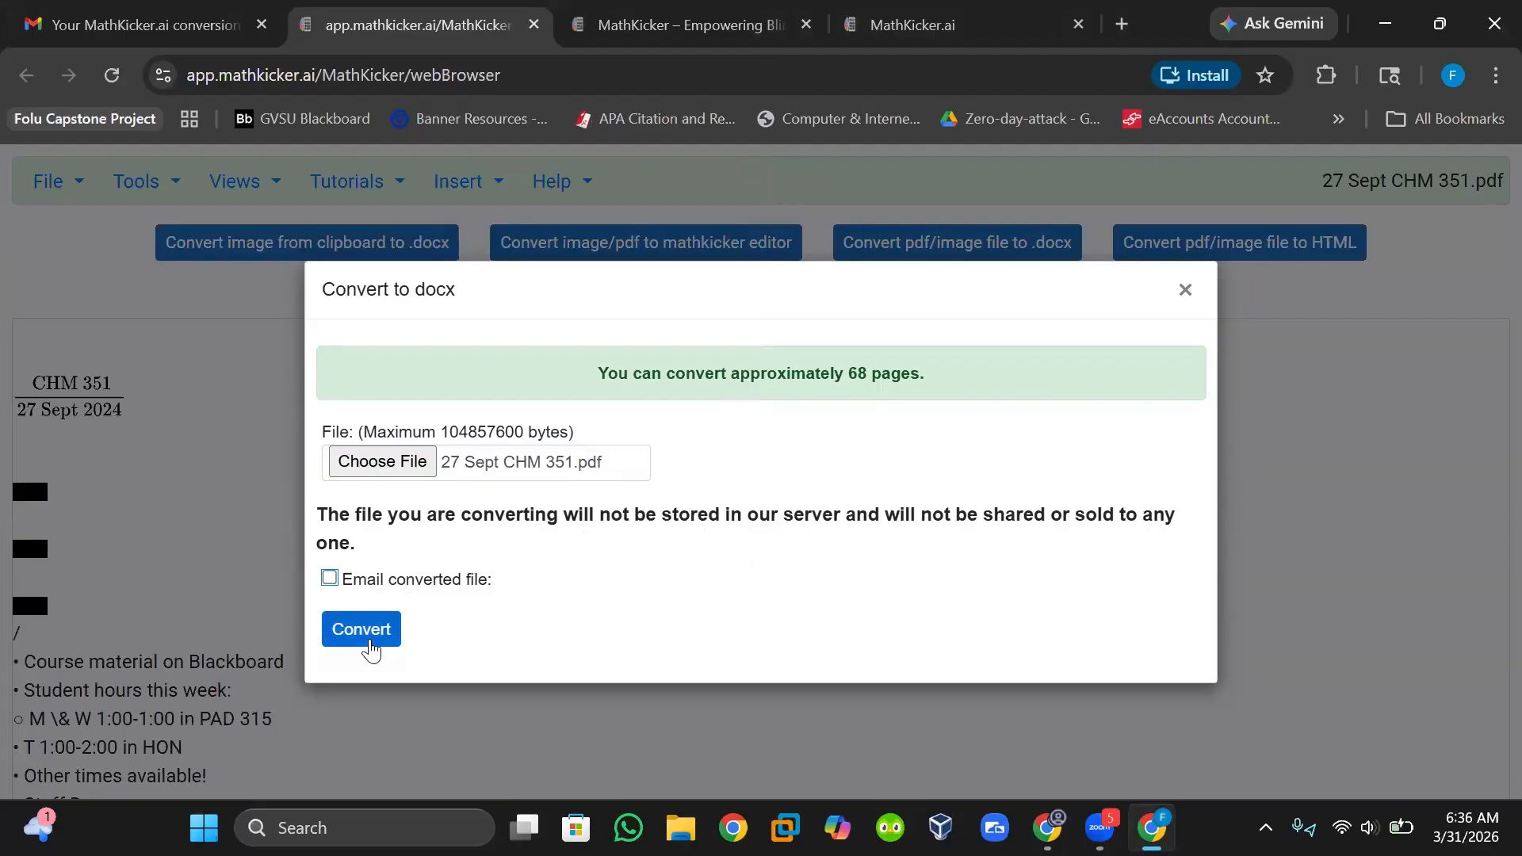
left_click(369, 644)
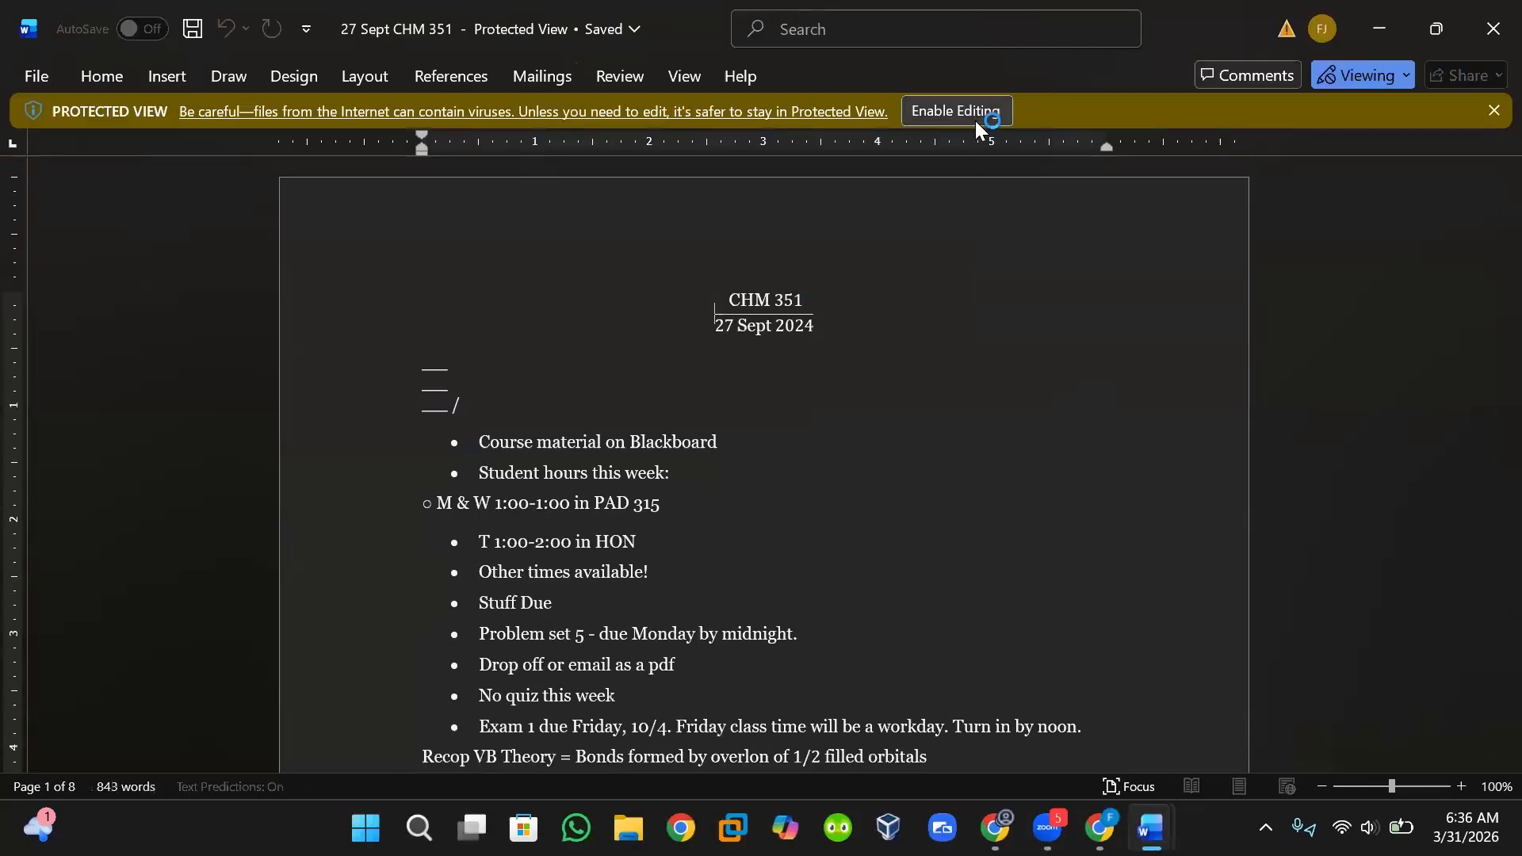
Enable editing on the downloaded Word document and scroll through the converted notes and diagram.
left_click(966, 115)
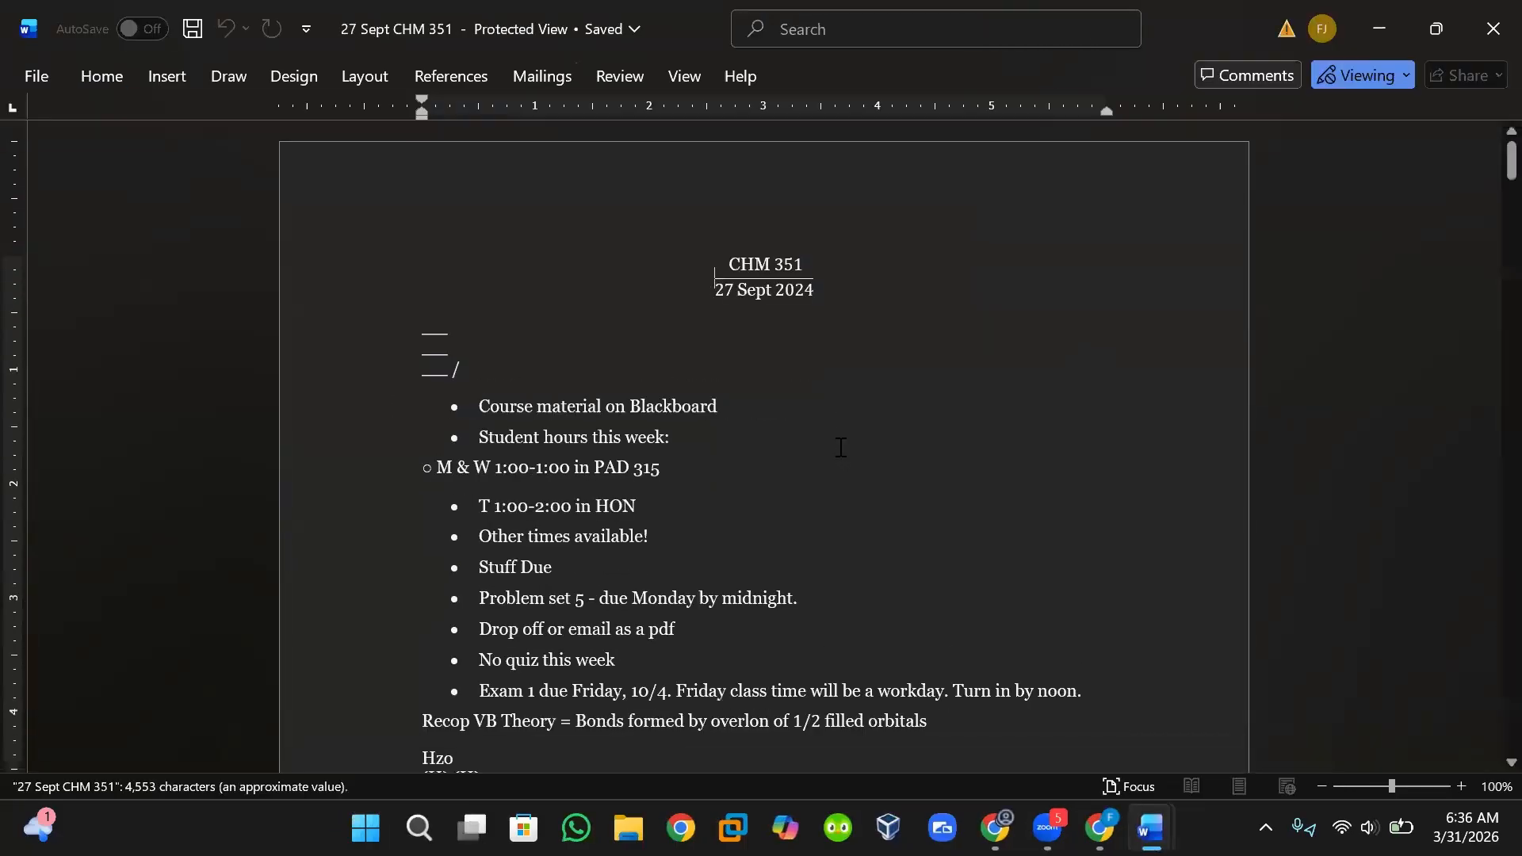
scroll(840, 447, "down", 6)
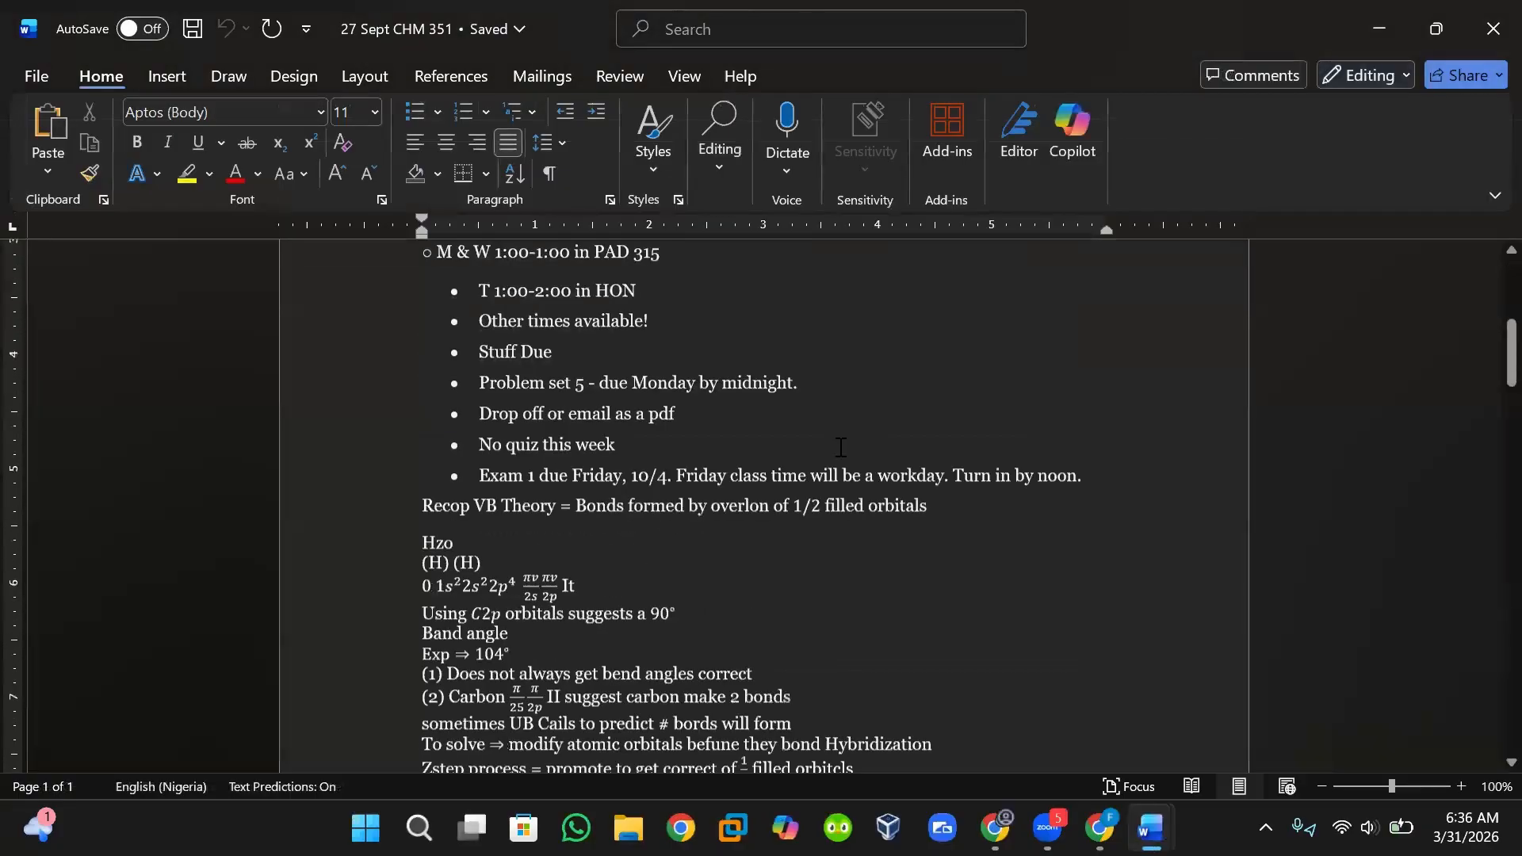
scroll(840, 447, "down", 10)
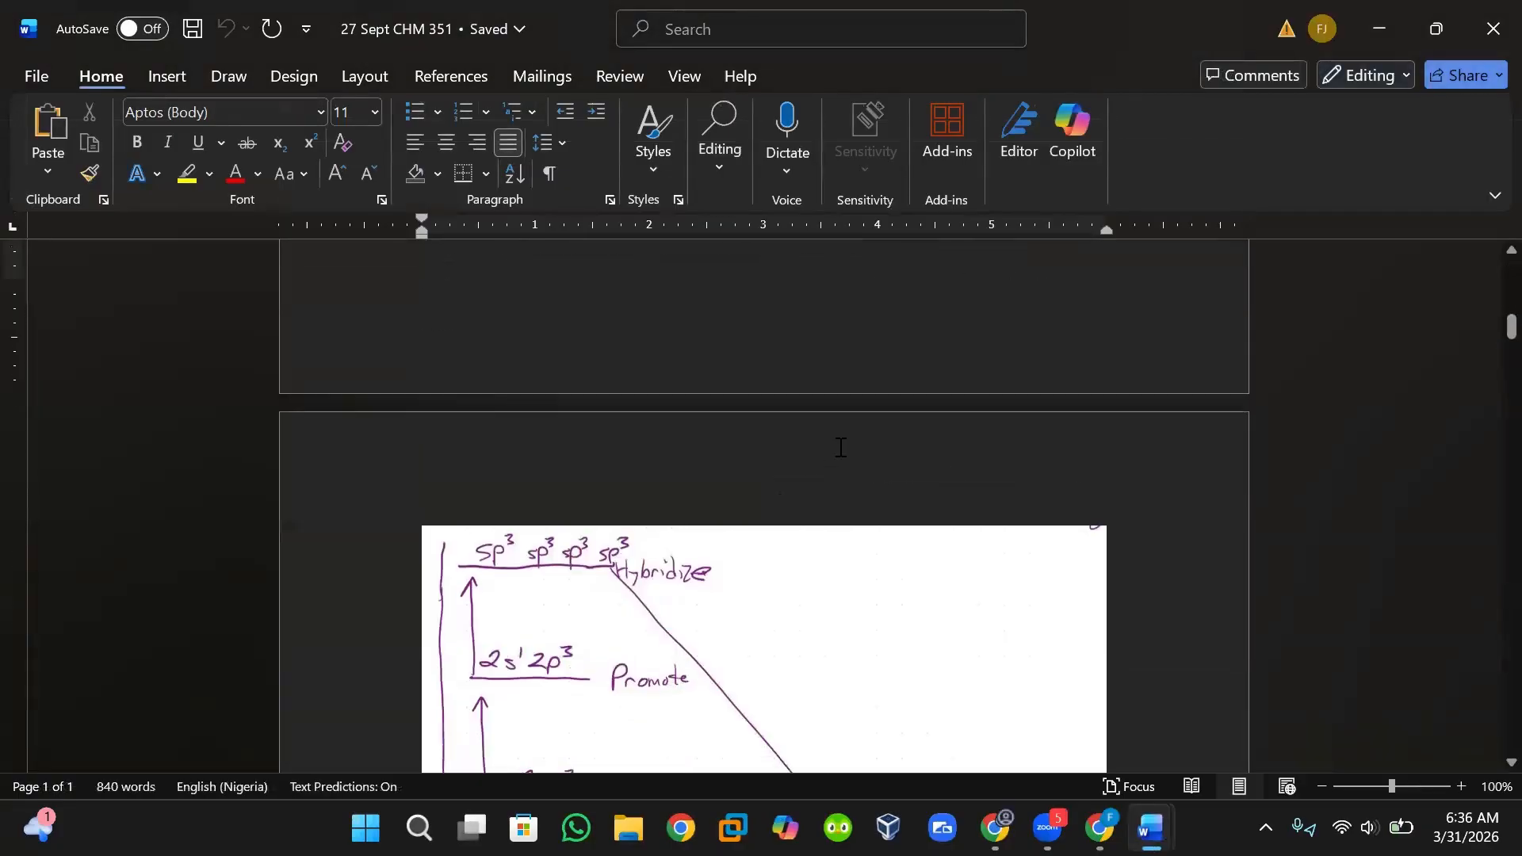
scroll(840, 447, "down", 1)
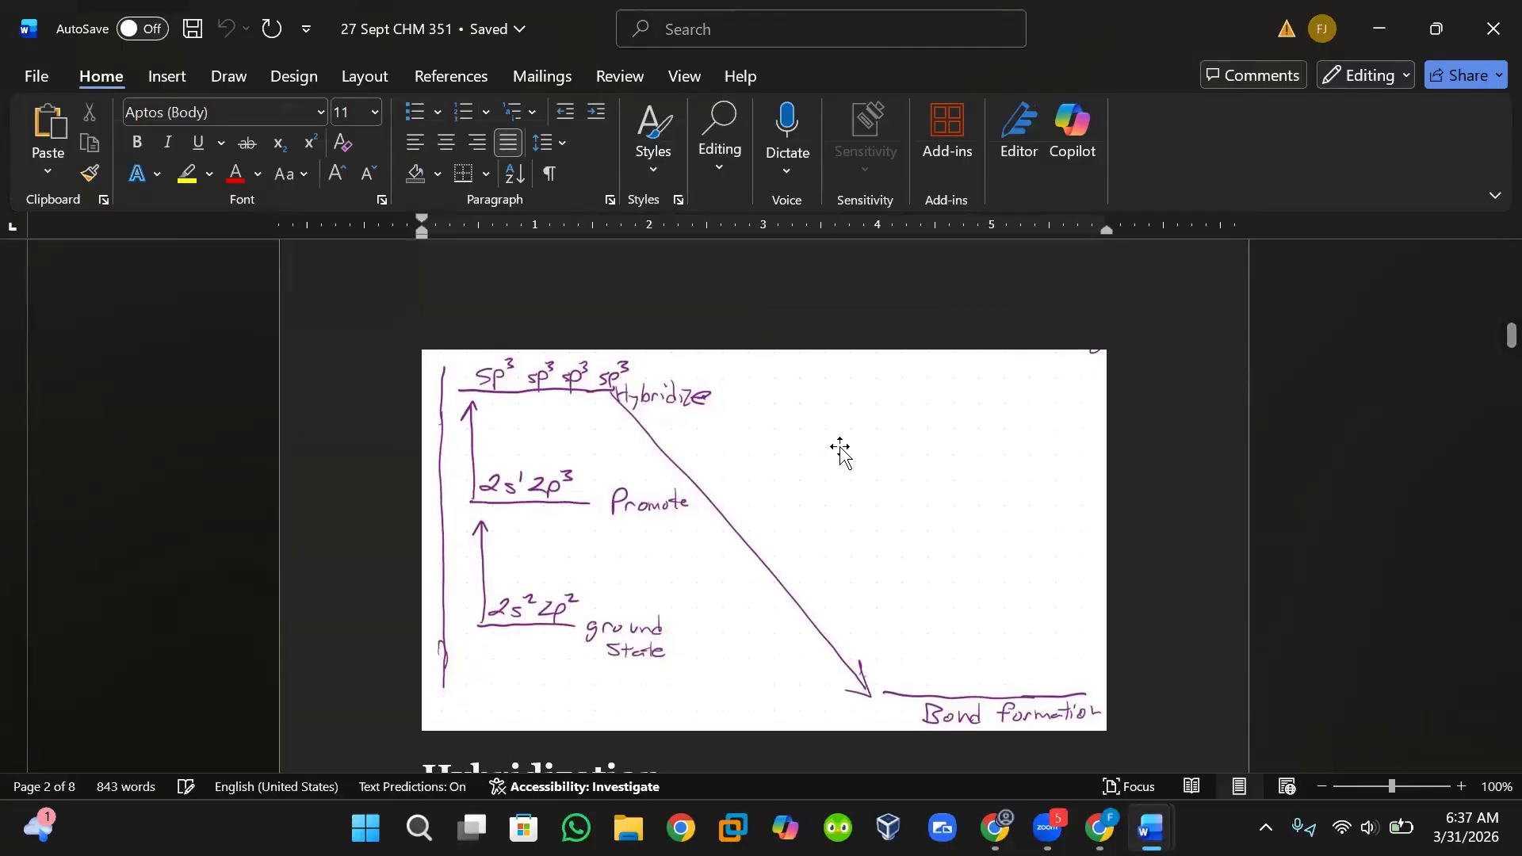
scroll(841, 448, "up", 10)
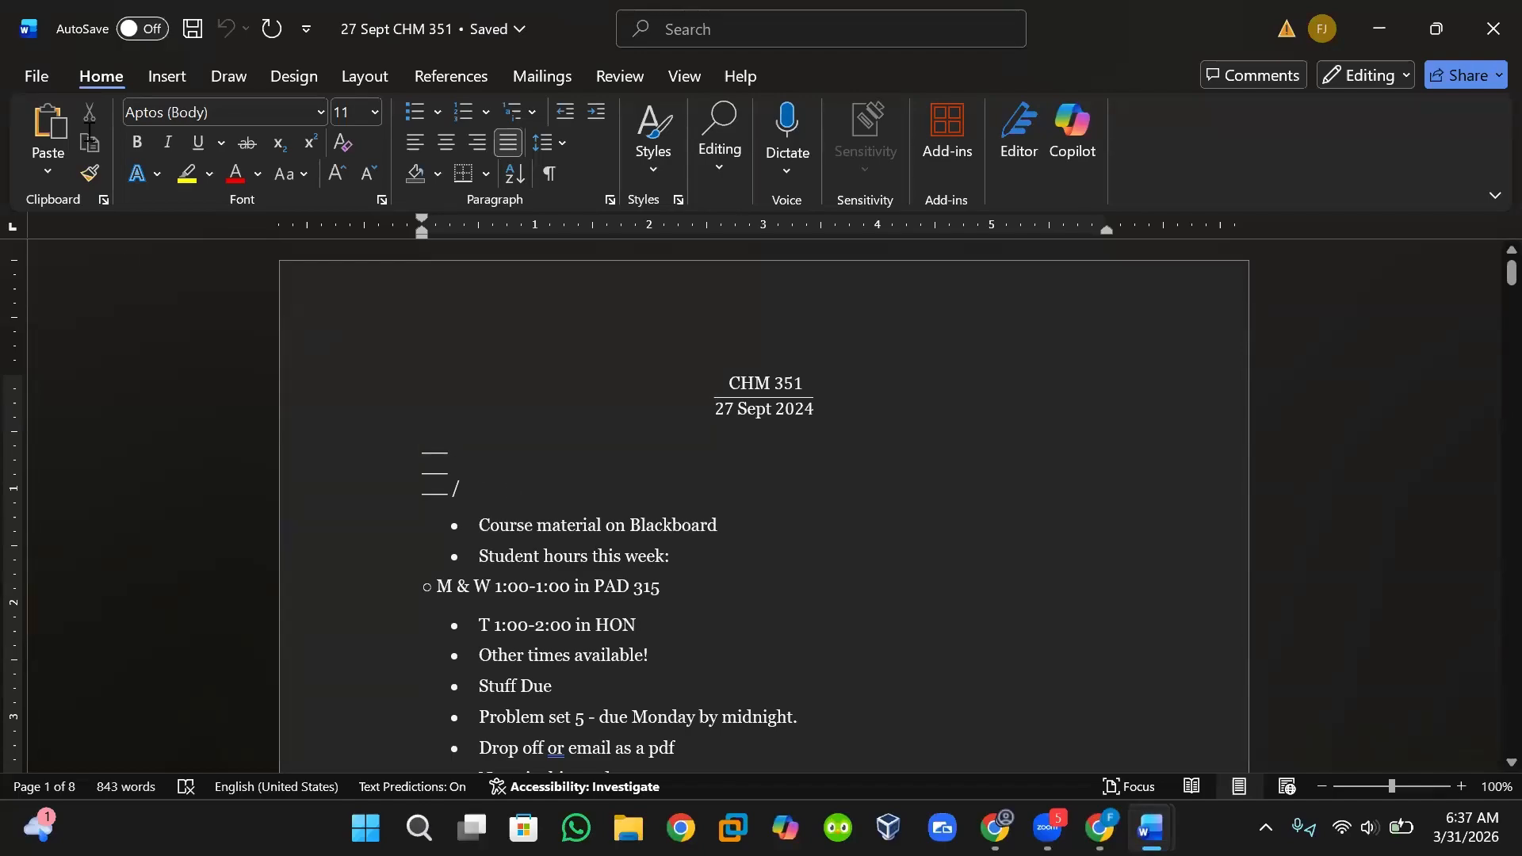
Run Check Accessibility on the document and look through the listed issues before closing the pane.
left_click(459, 84)
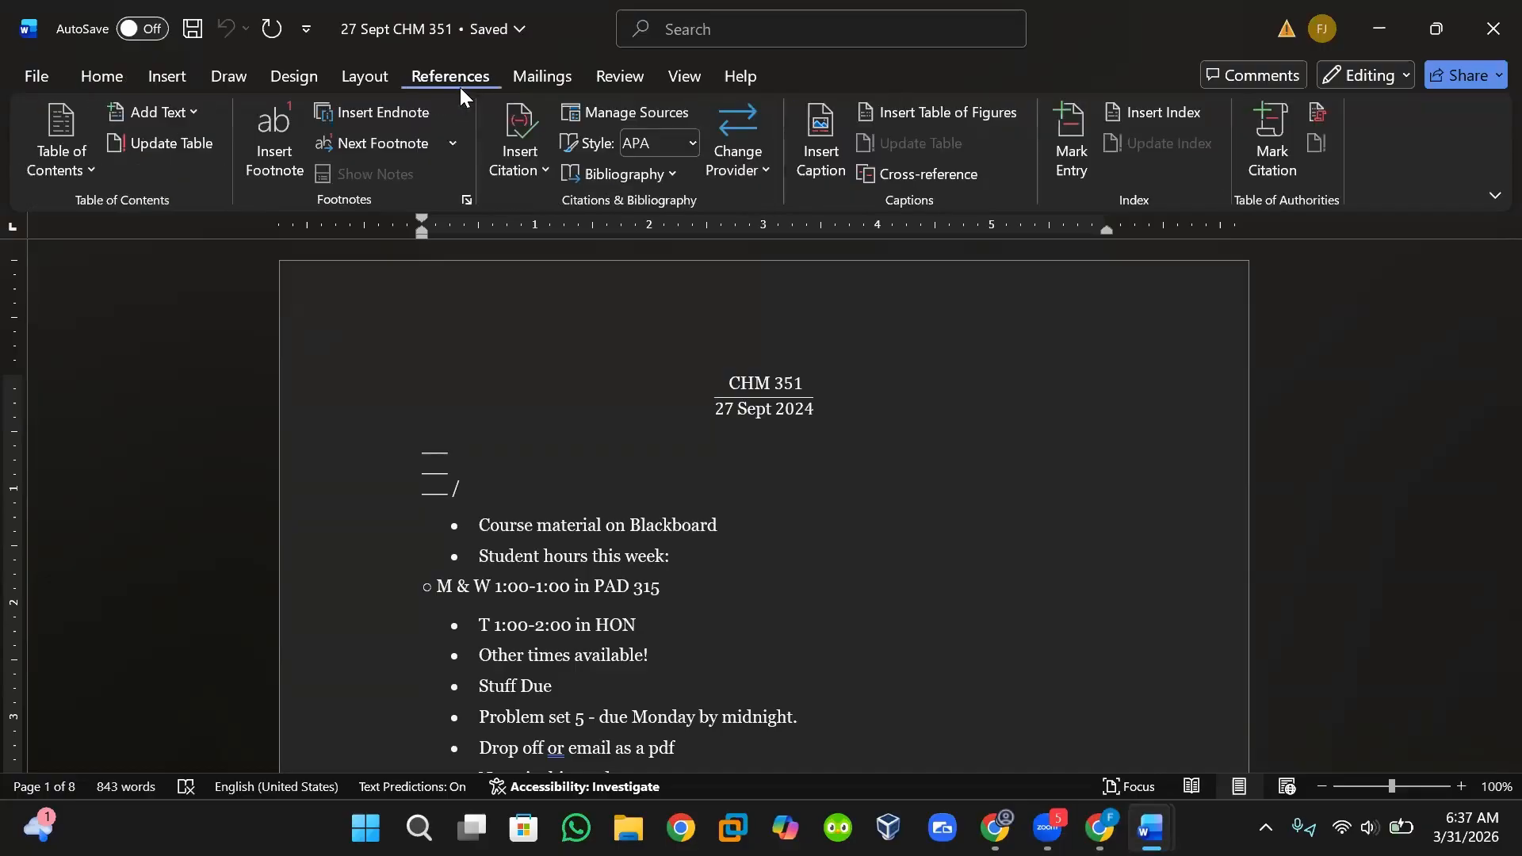
left_click(623, 64)
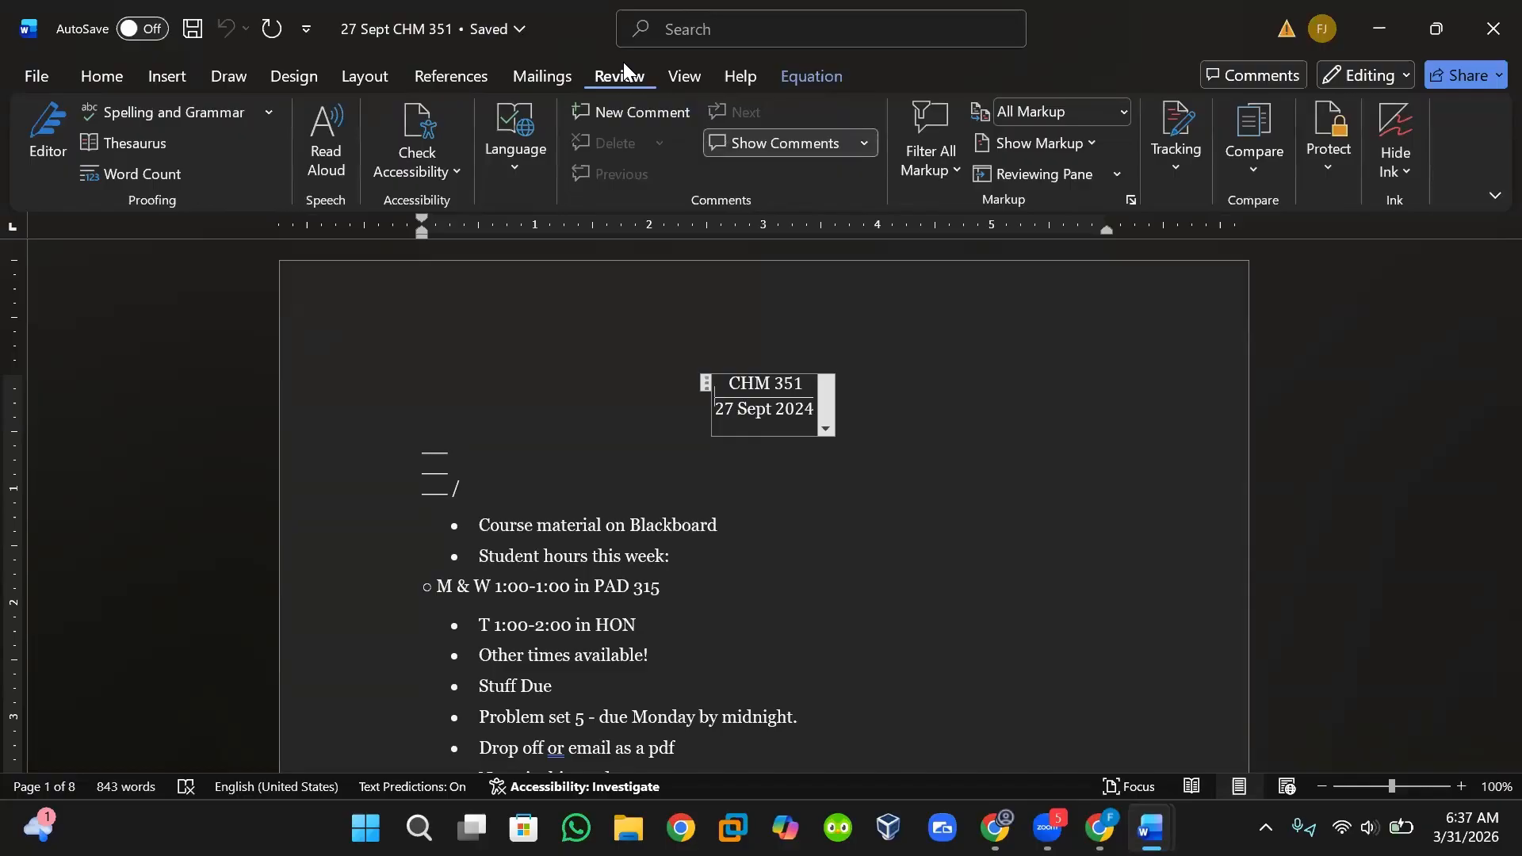
left_click(411, 123)
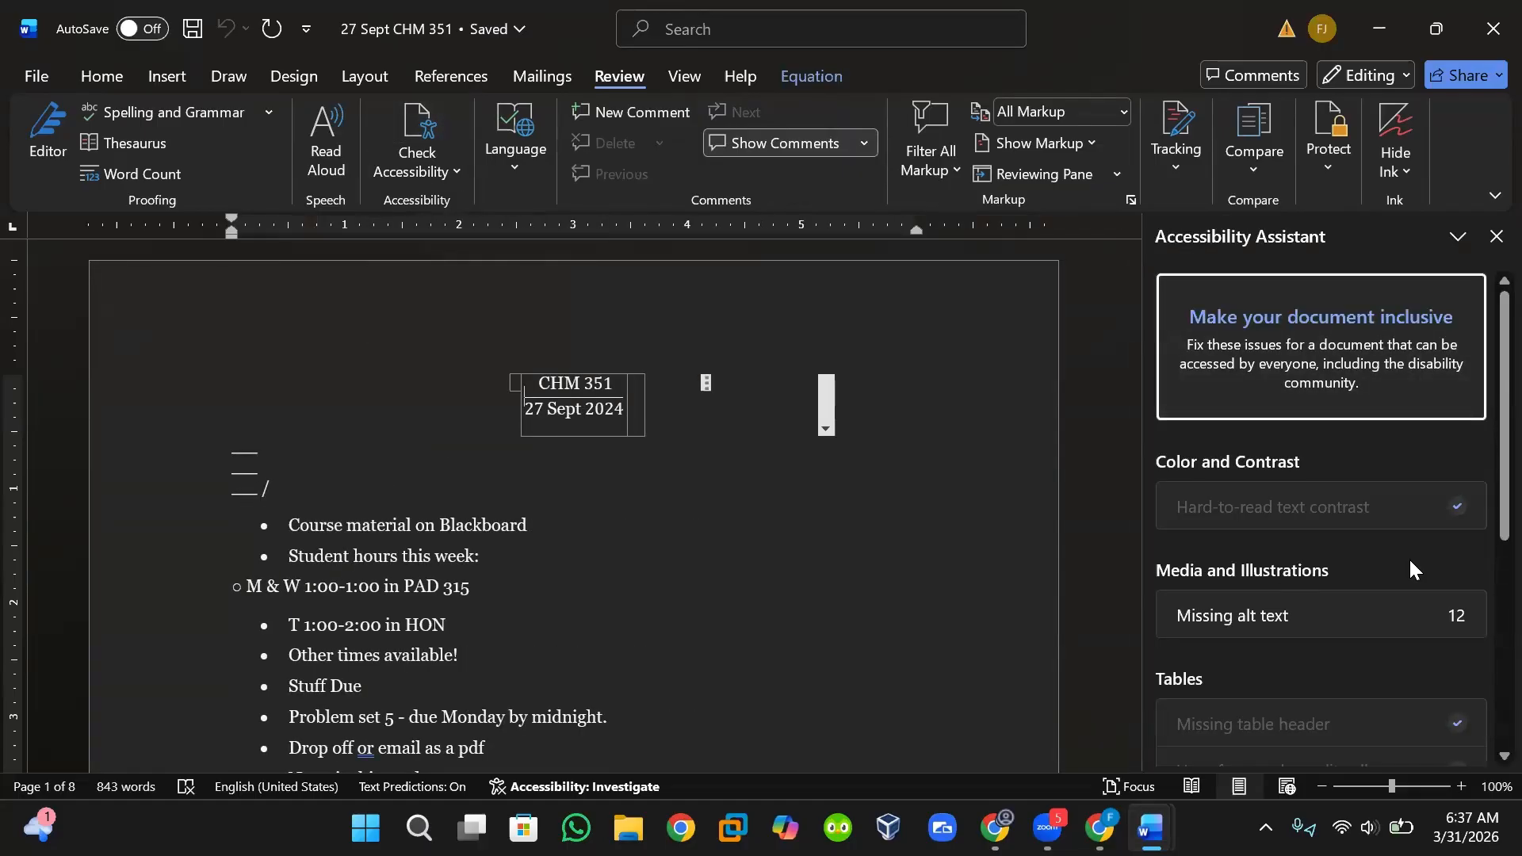
scroll(1410, 558, "down", 5)
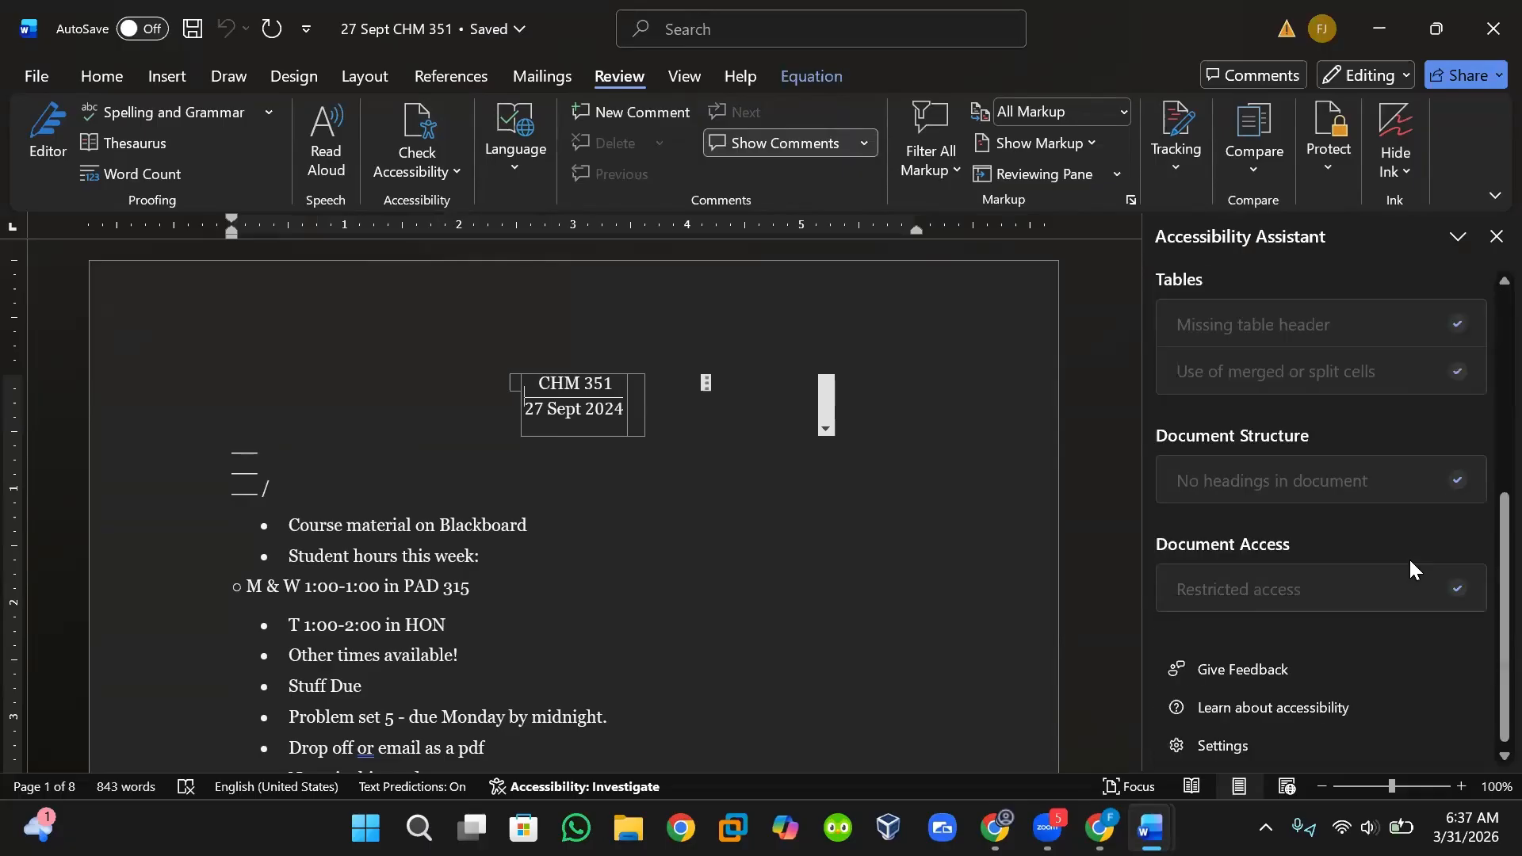
scroll(1409, 558, "up", 4)
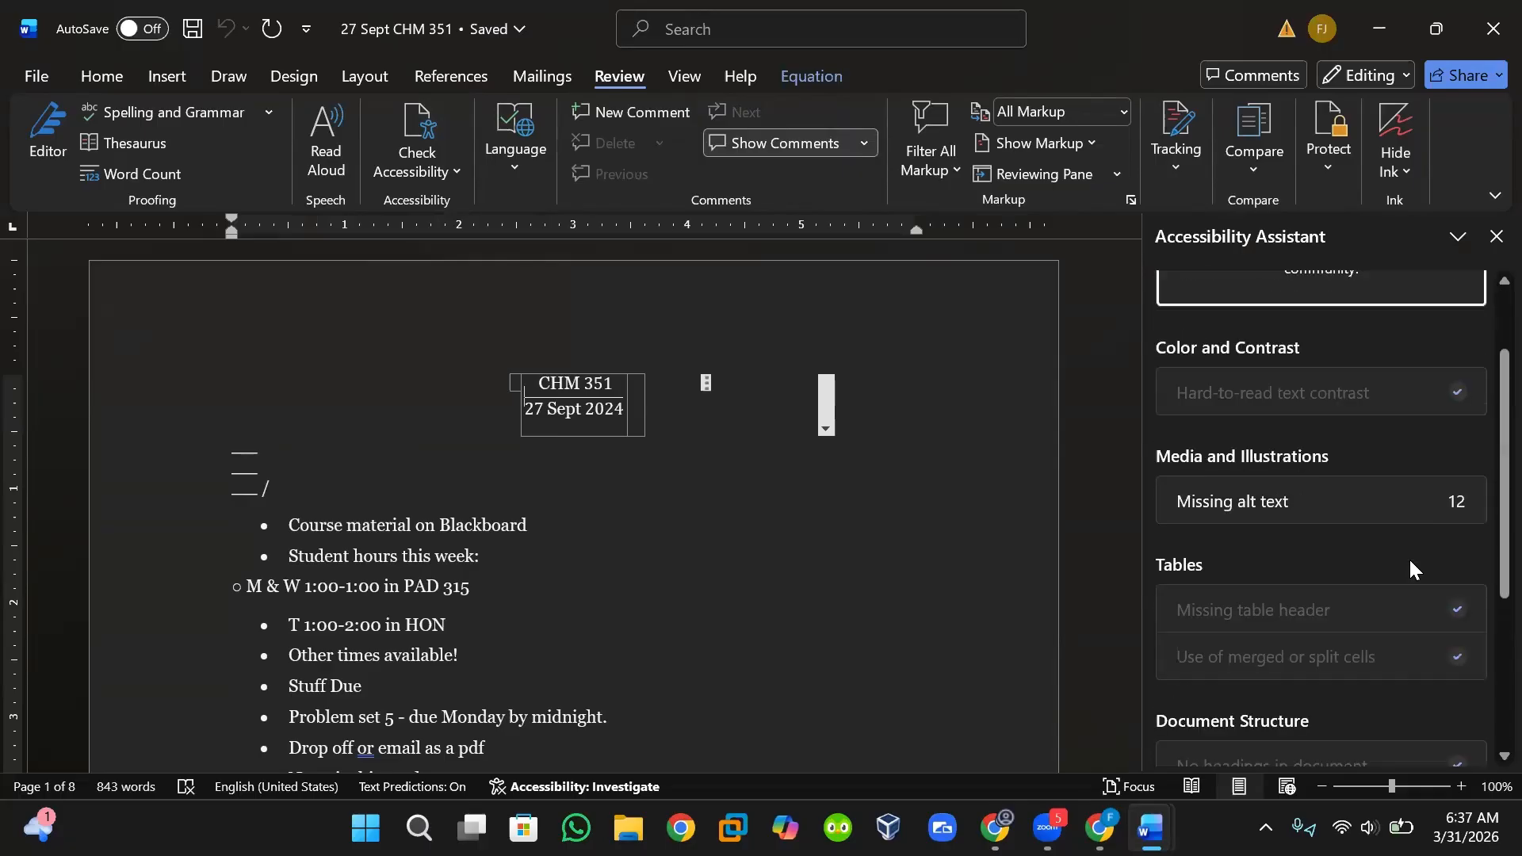
scroll(1410, 559, "up", 2)
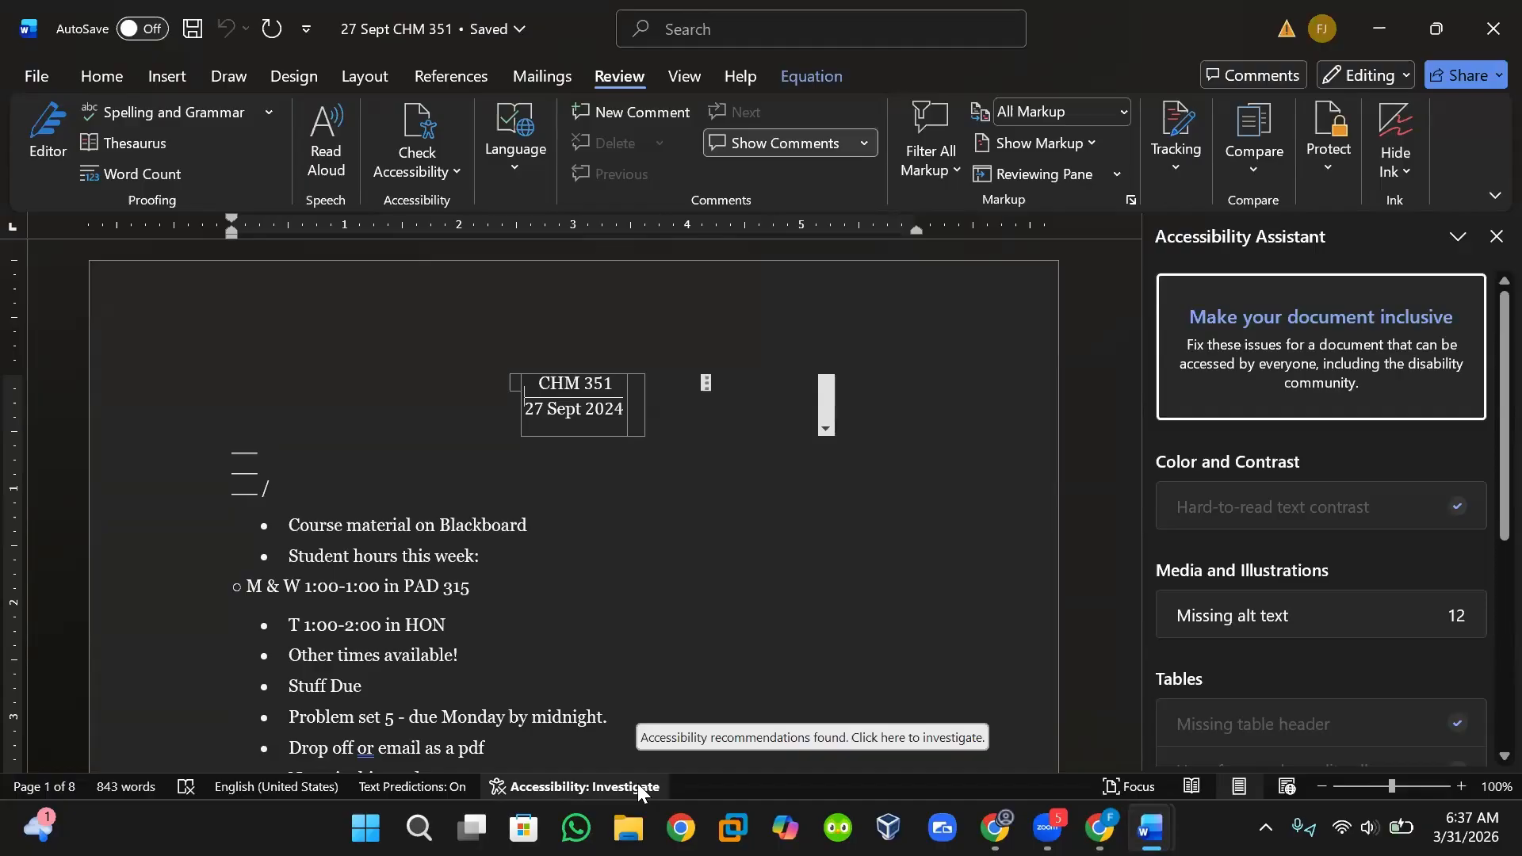
left_click(1495, 237)
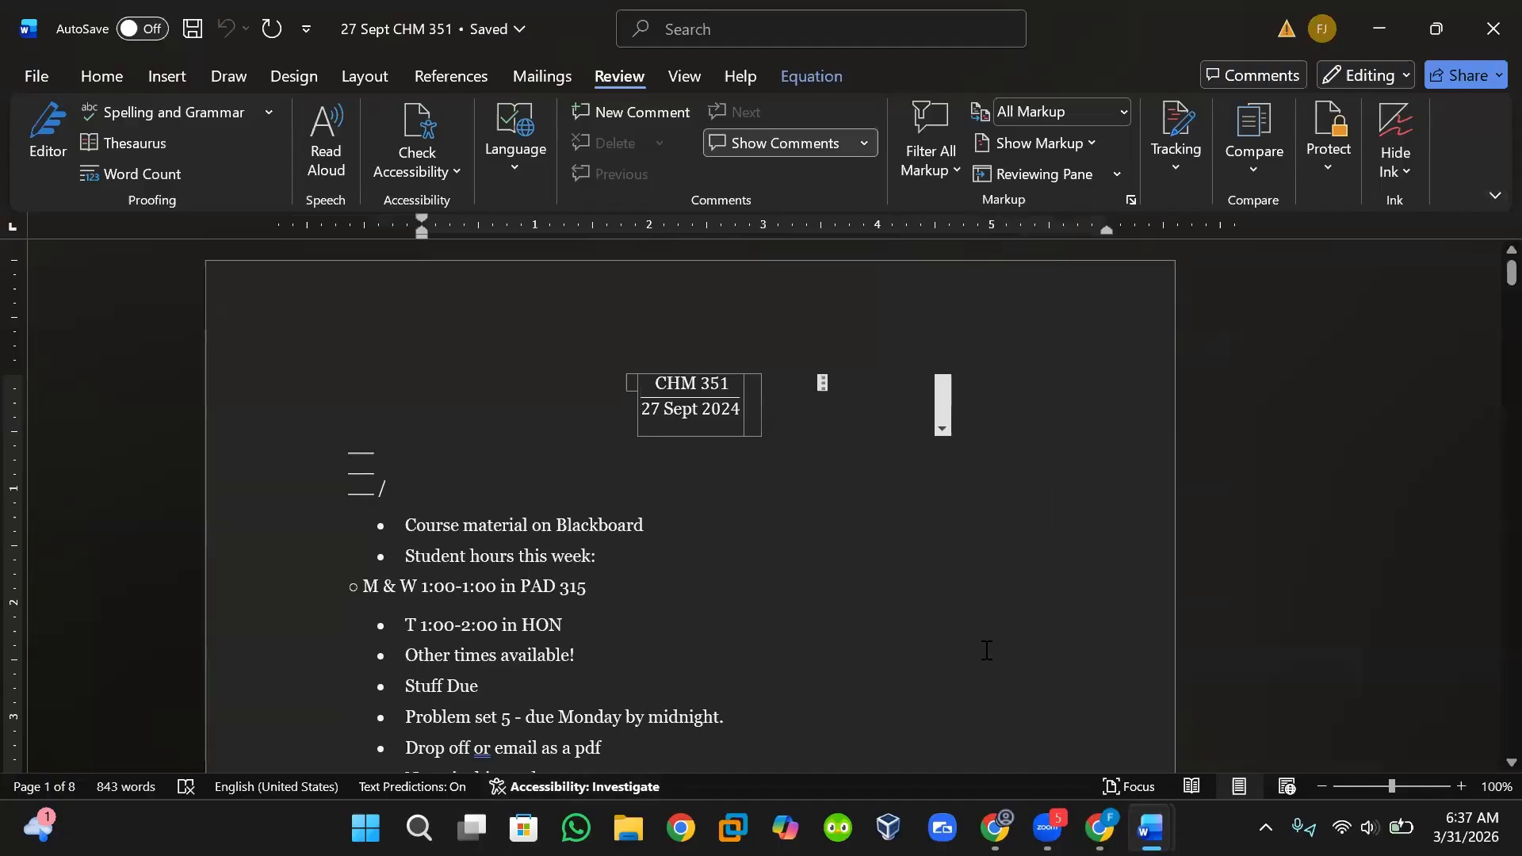
Reopen the Accessibility Assistant and open the Missing alt text issue to select the first diagram image.
left_click(640, 787)
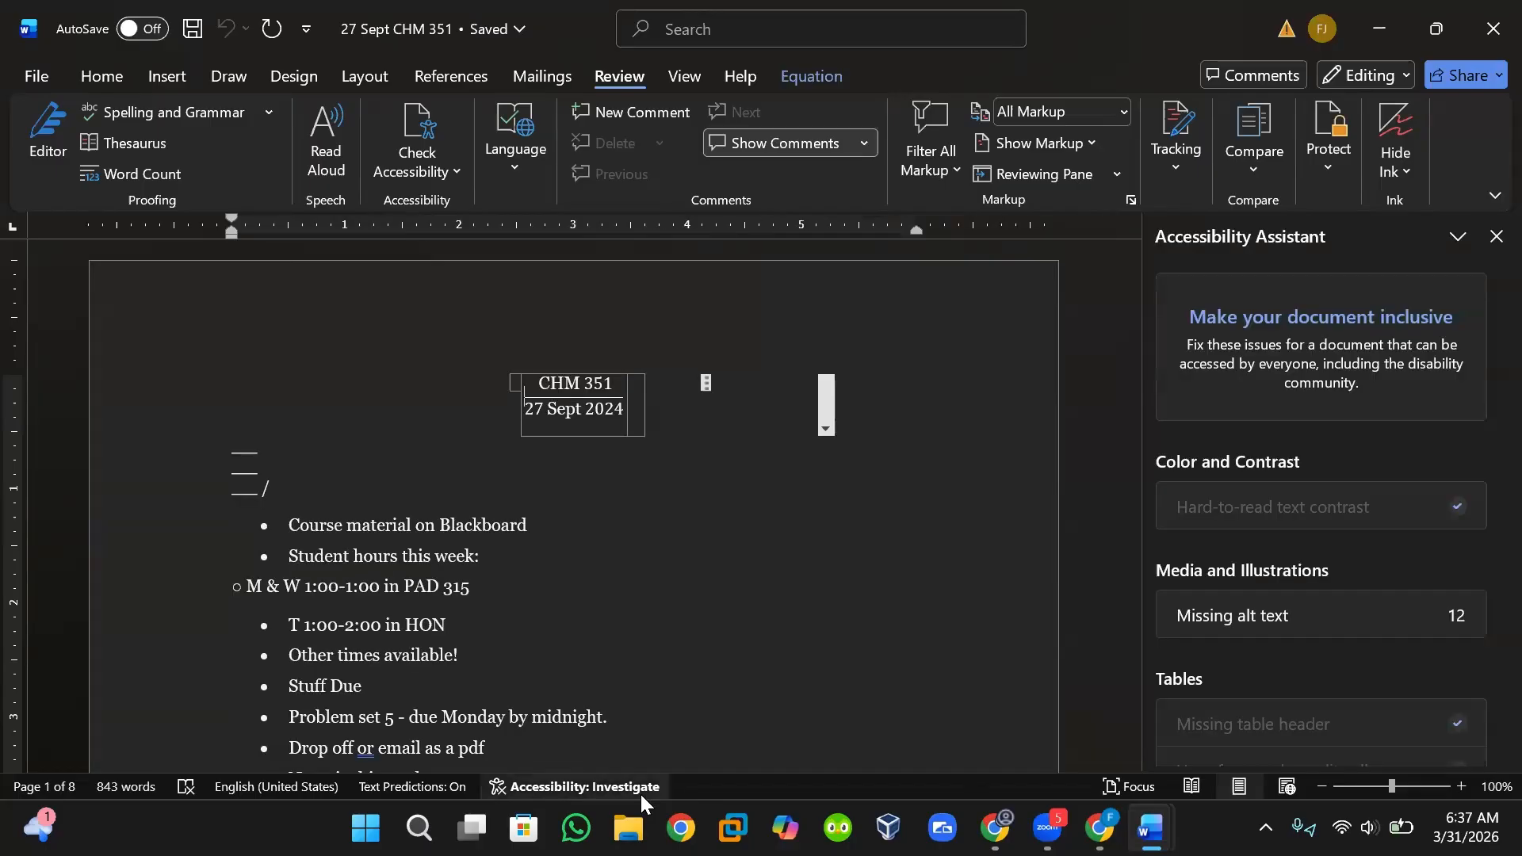
left_click(983, 571)
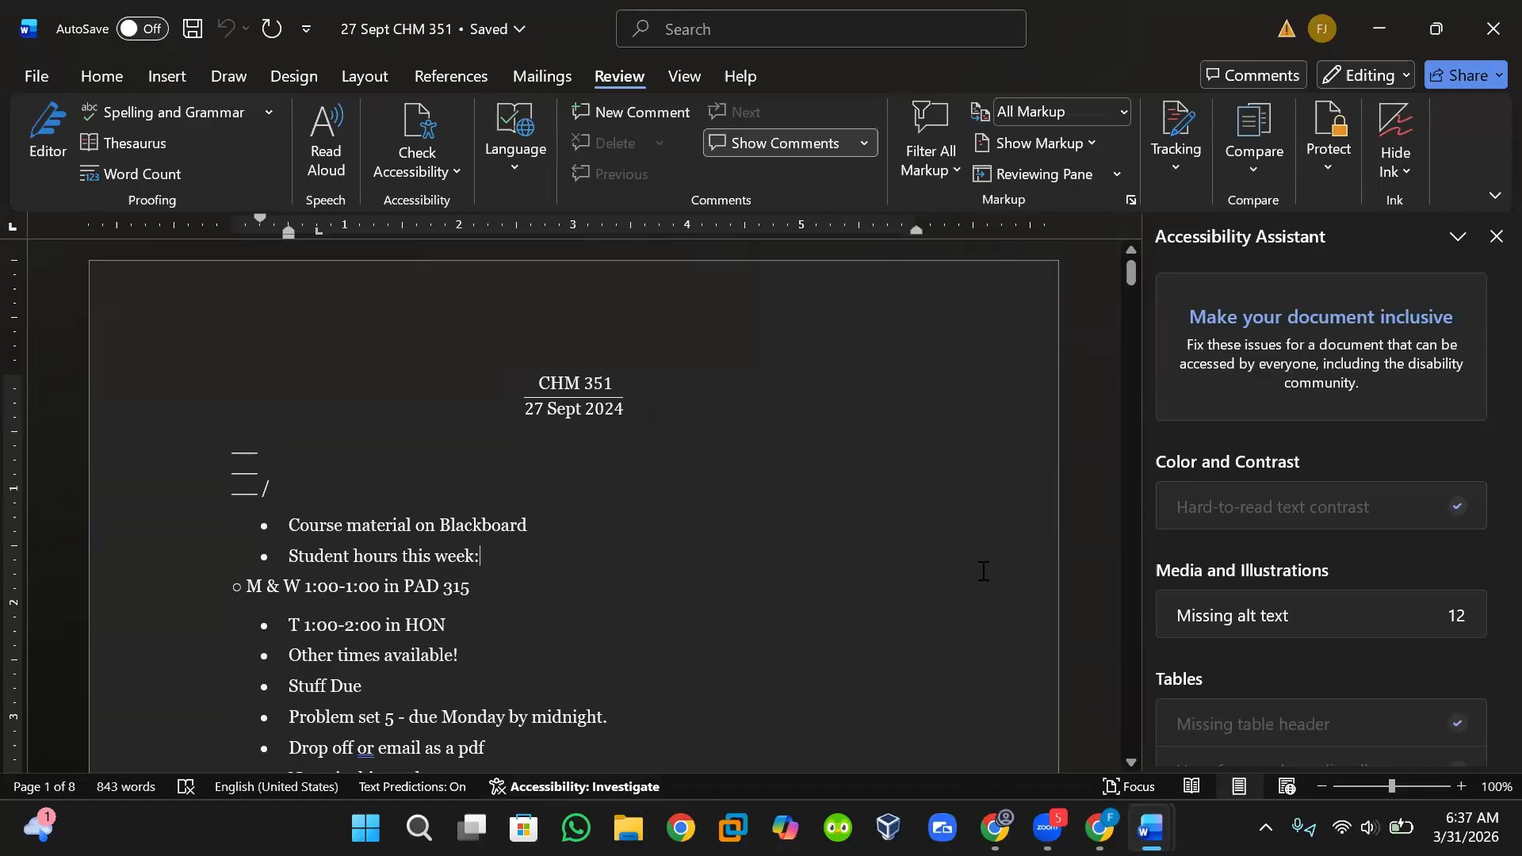
scroll(983, 571, "down", 5)
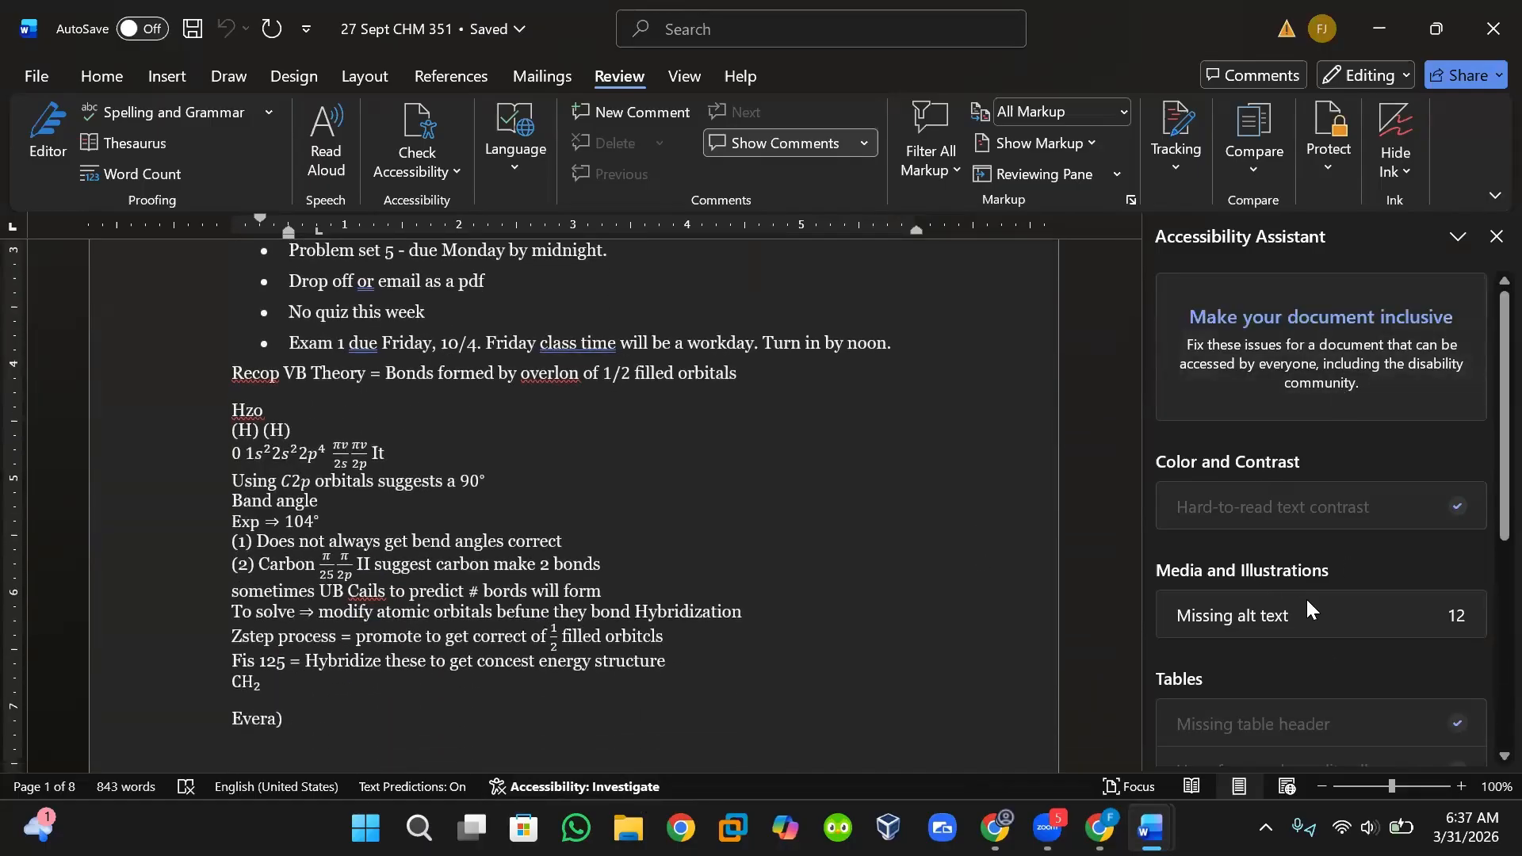
left_click(1253, 611)
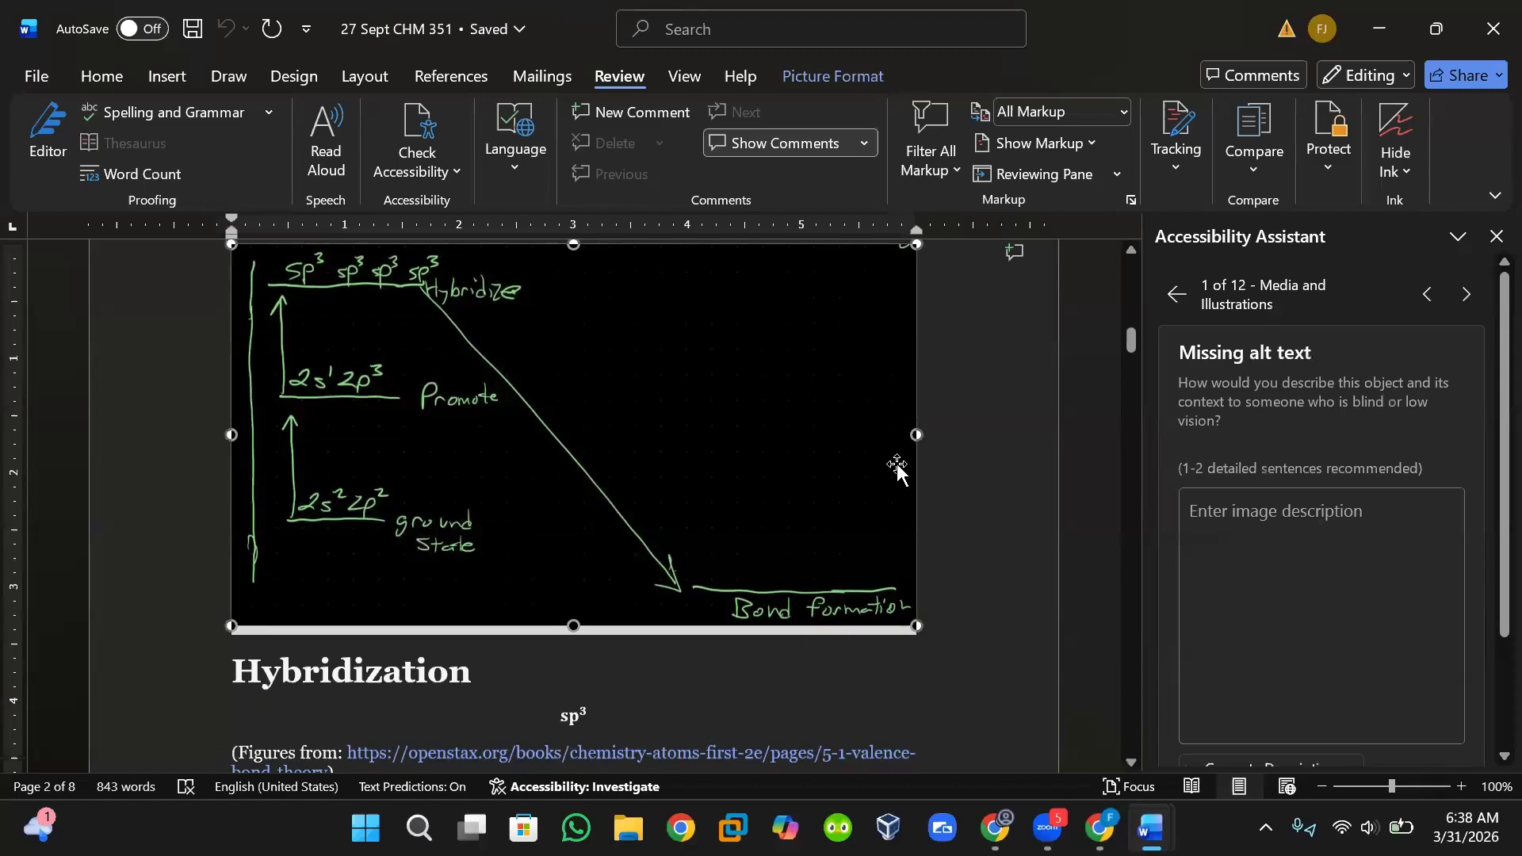
scroll(880, 460, "up", 1)
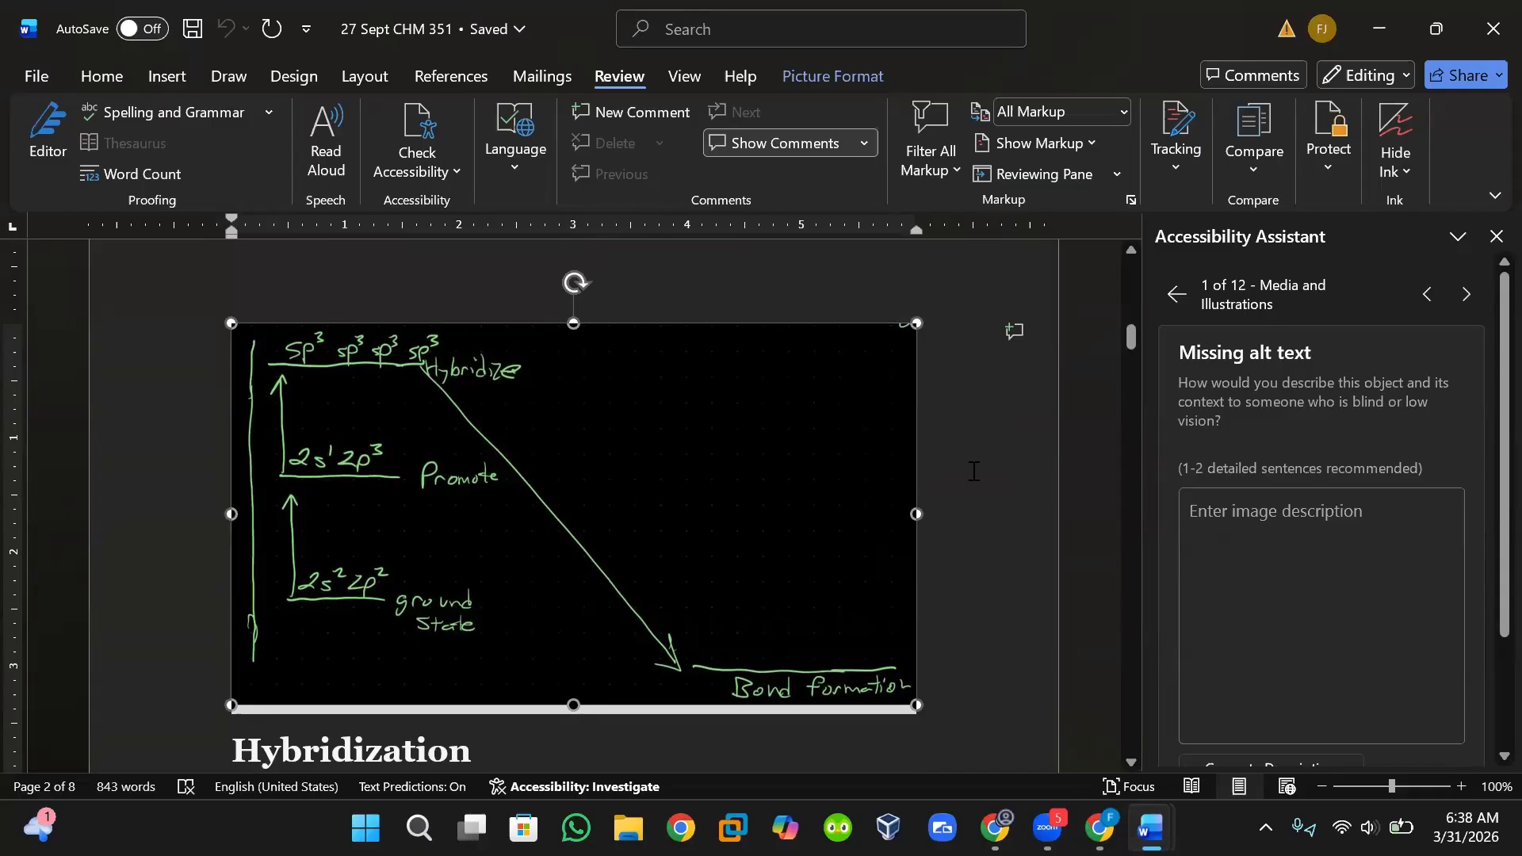
left_click(825, 467)
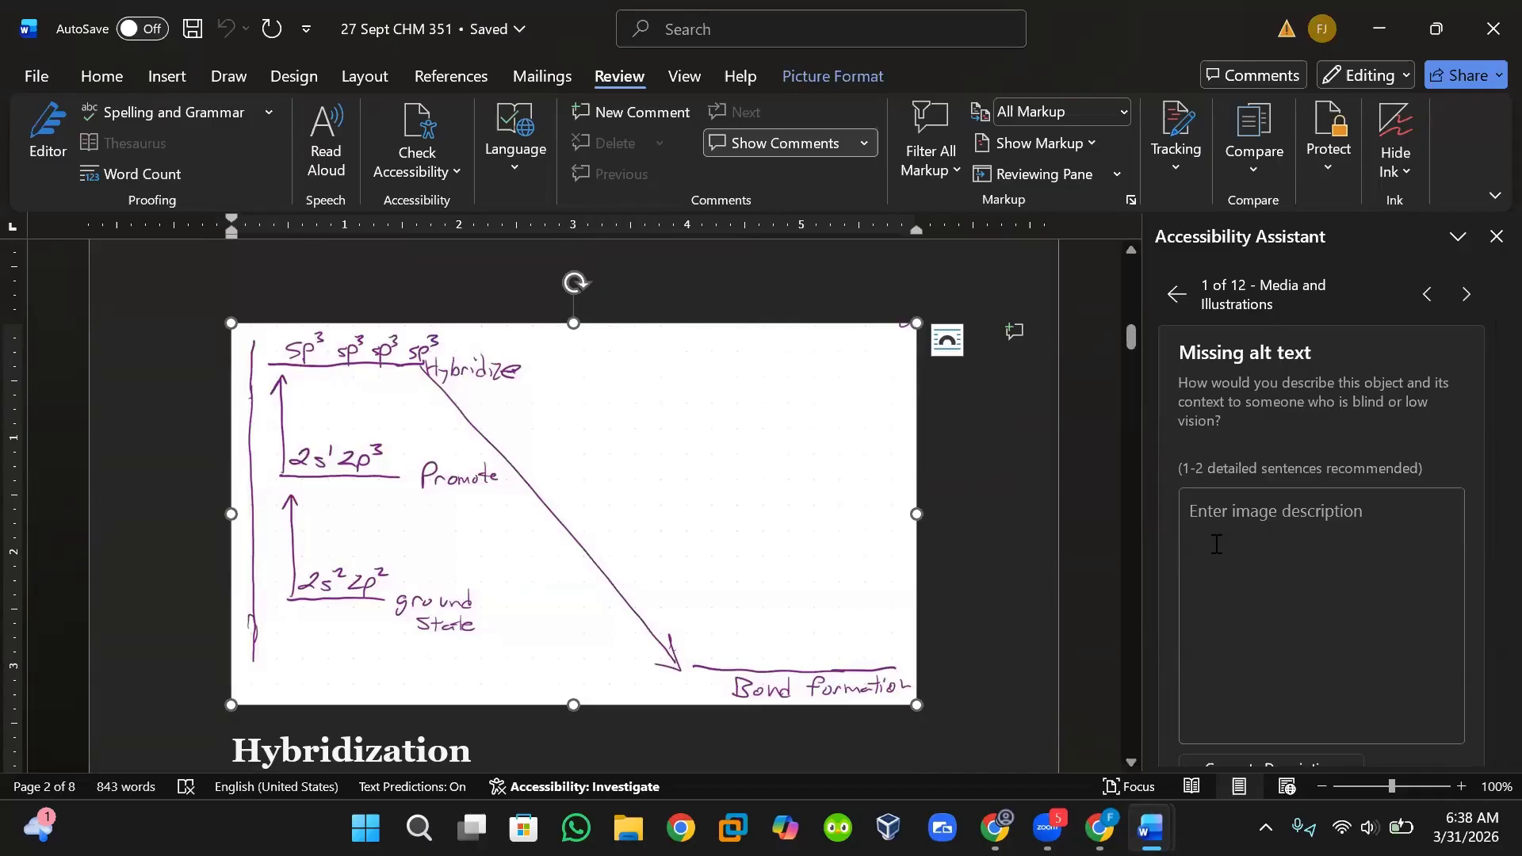
left_click(985, 497)
left_click(865, 497)
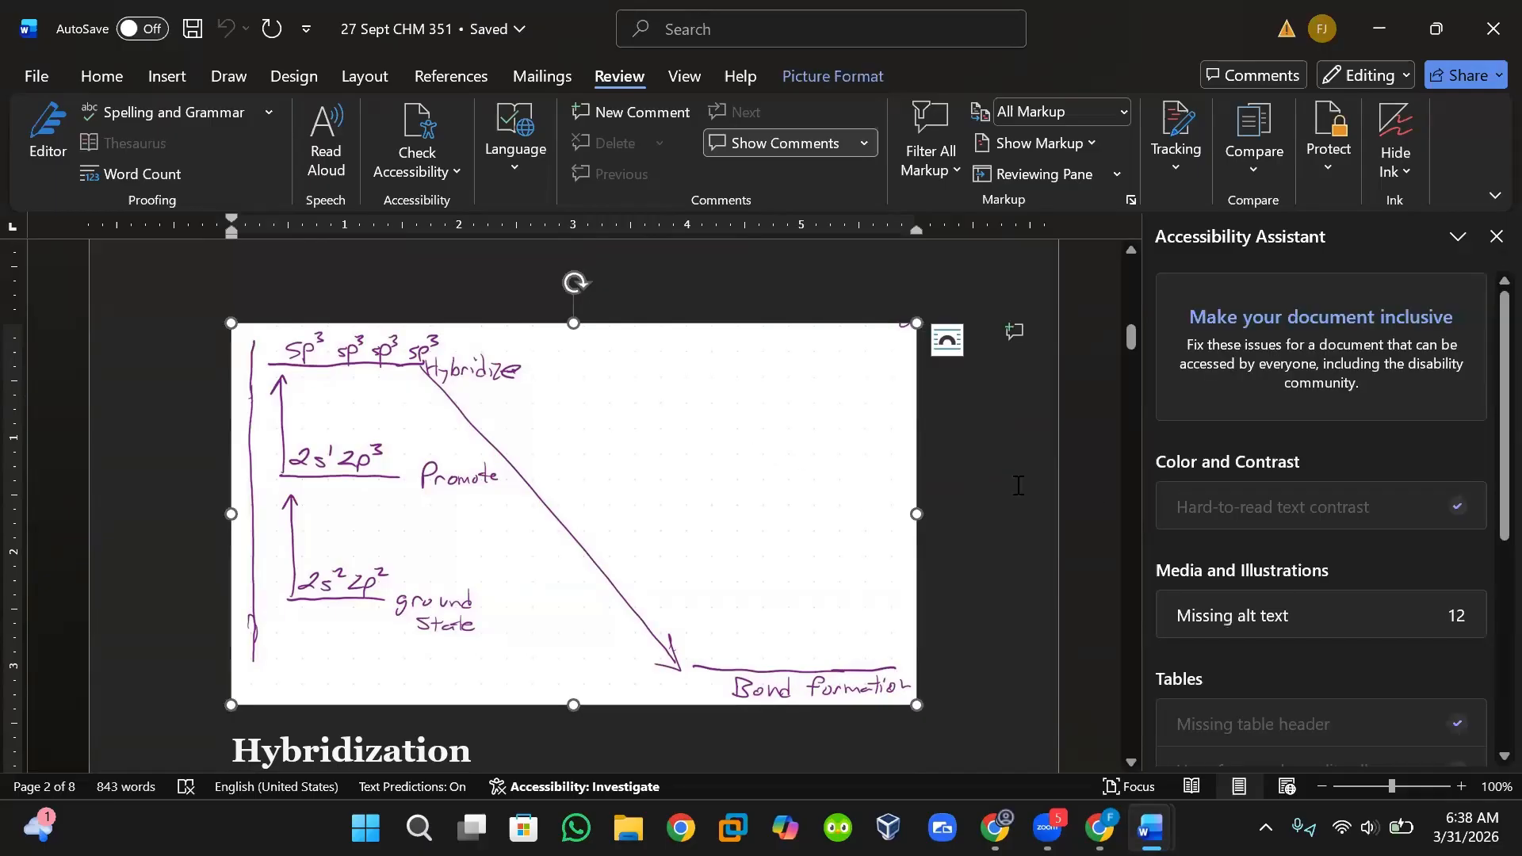
left_click(1297, 619)
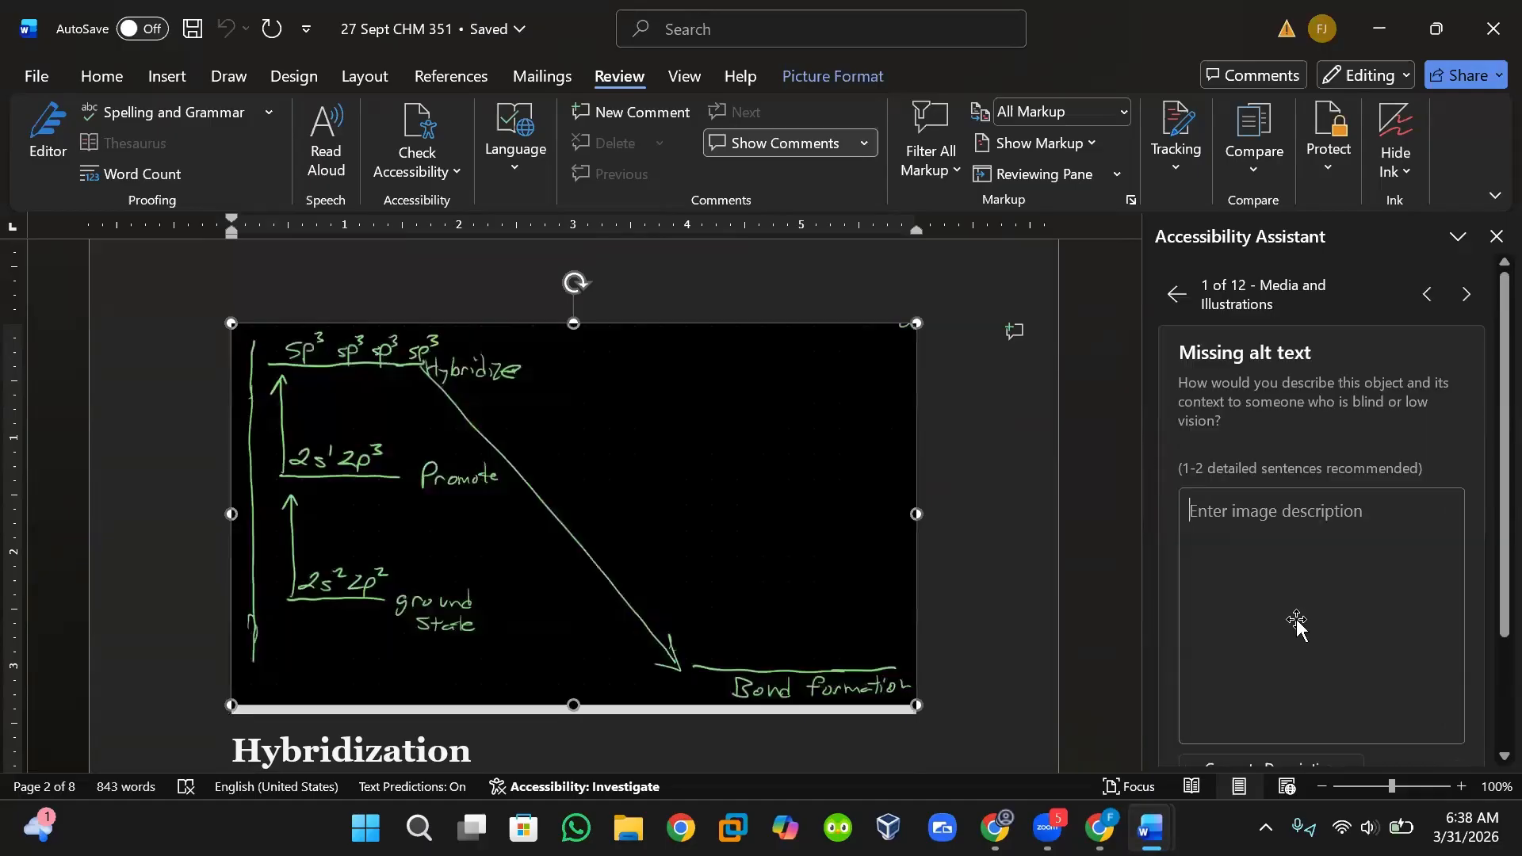
left_click(780, 542)
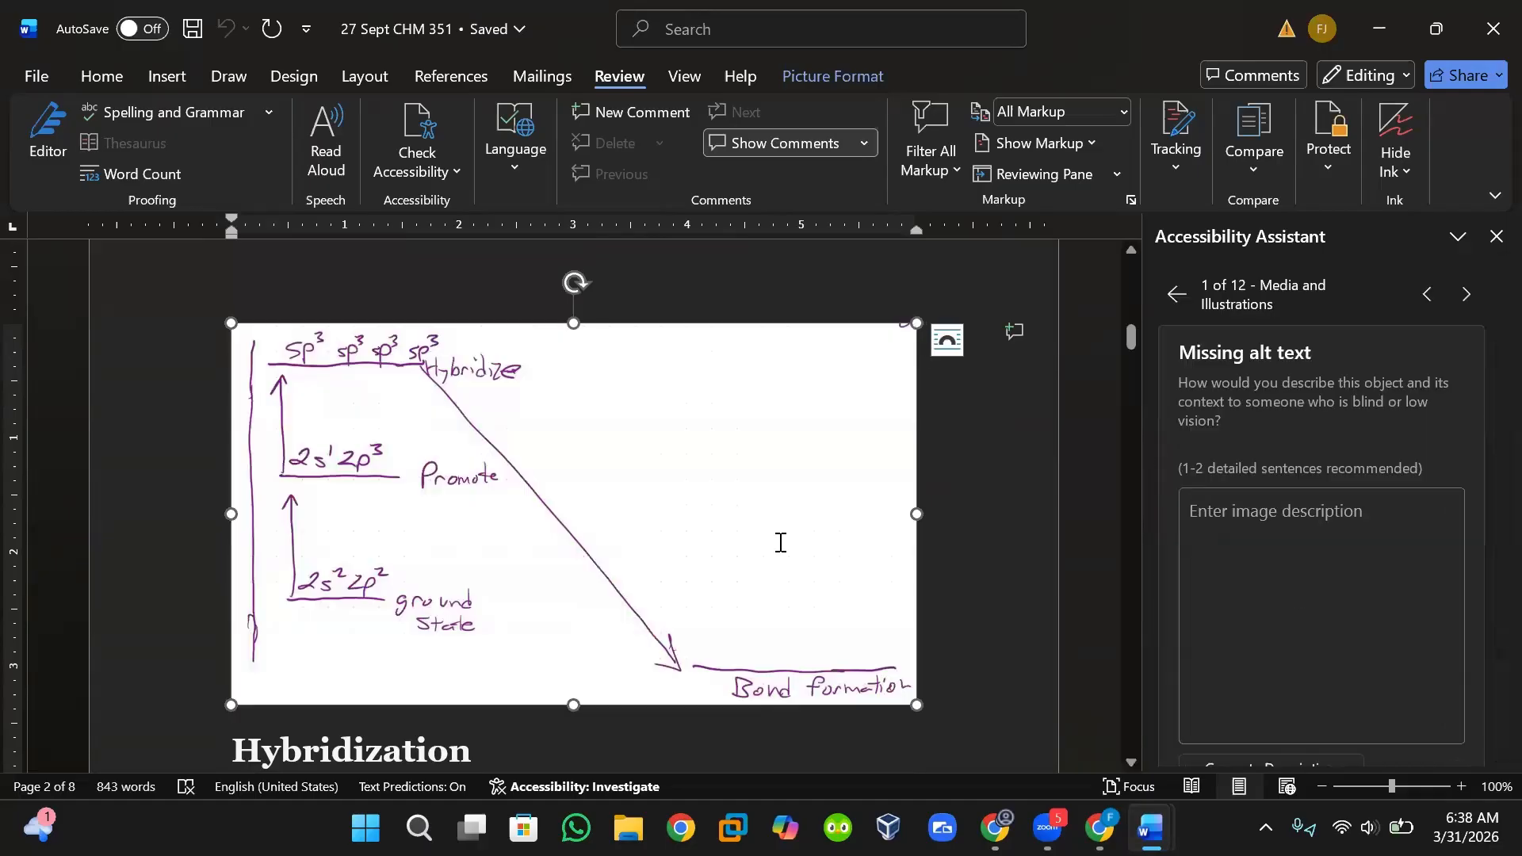
left_click(975, 606)
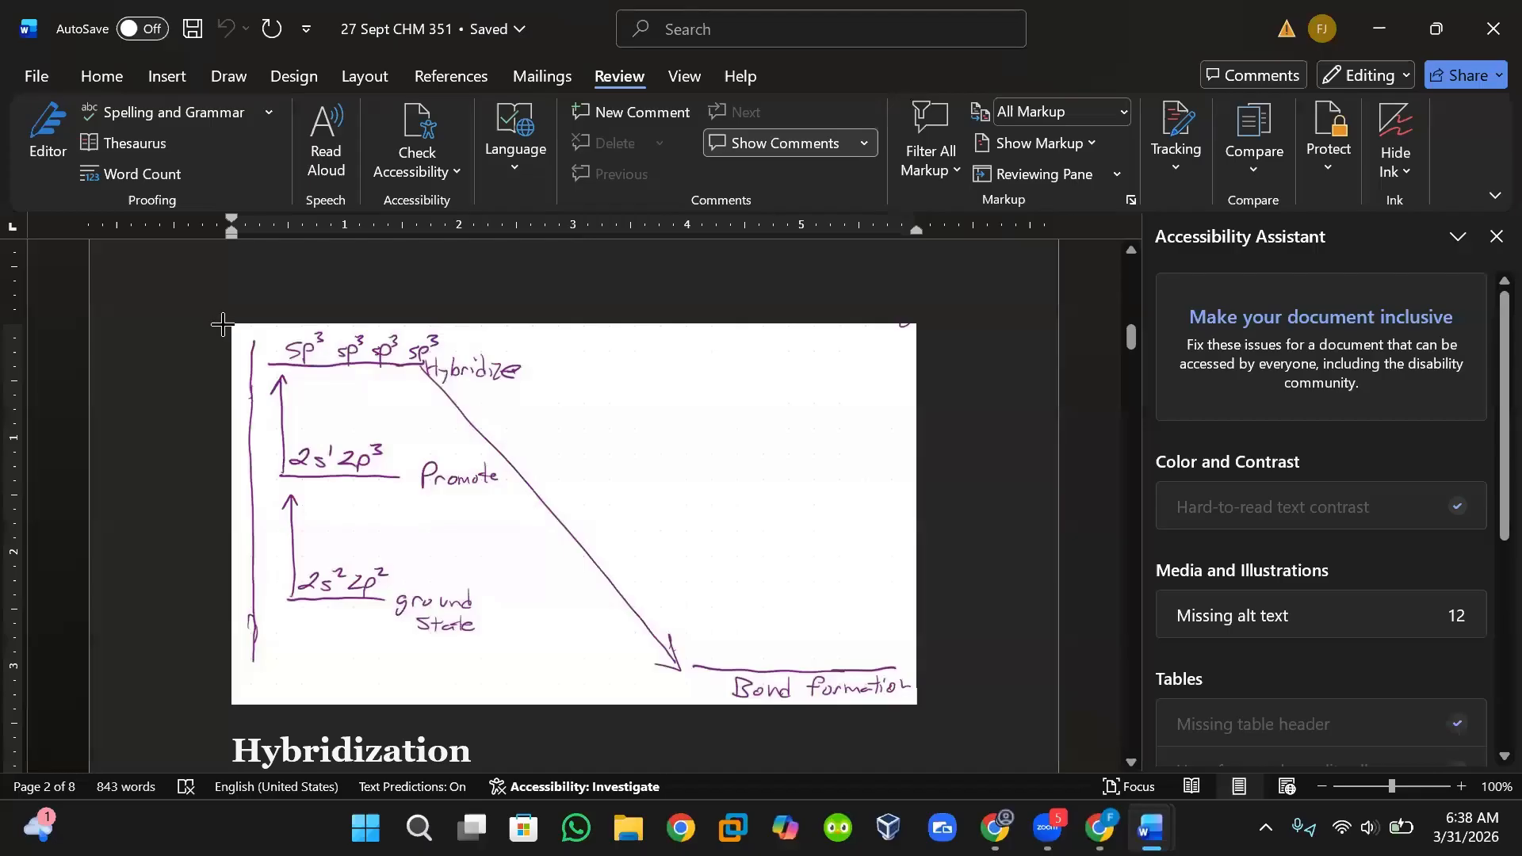
Capture a screen snip of the hybridization energy diagram image.
key("super+shift+s")
left_click_drag(229, 321, 908, 695)
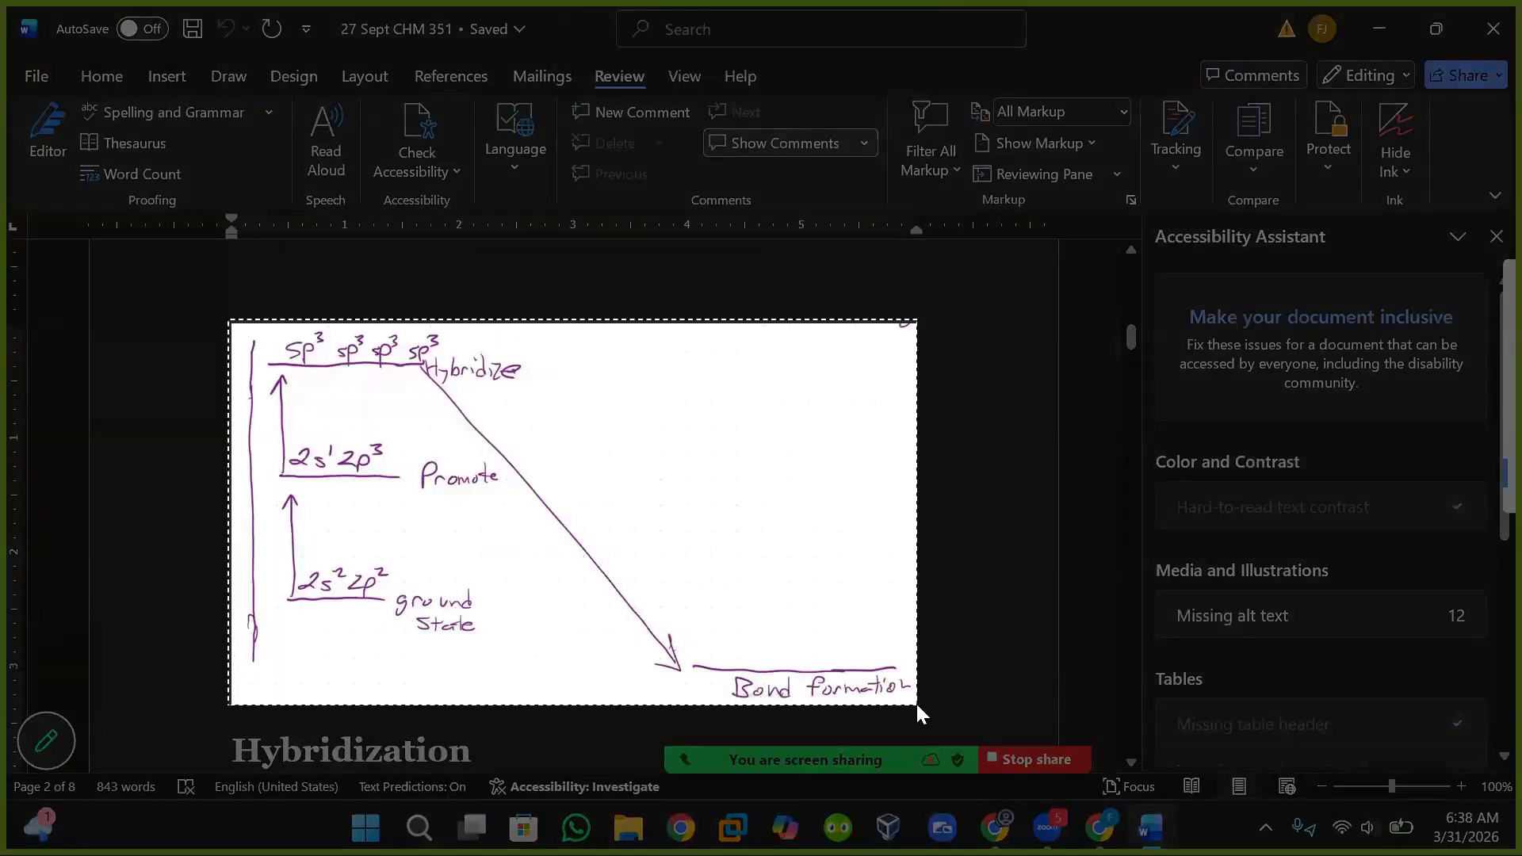